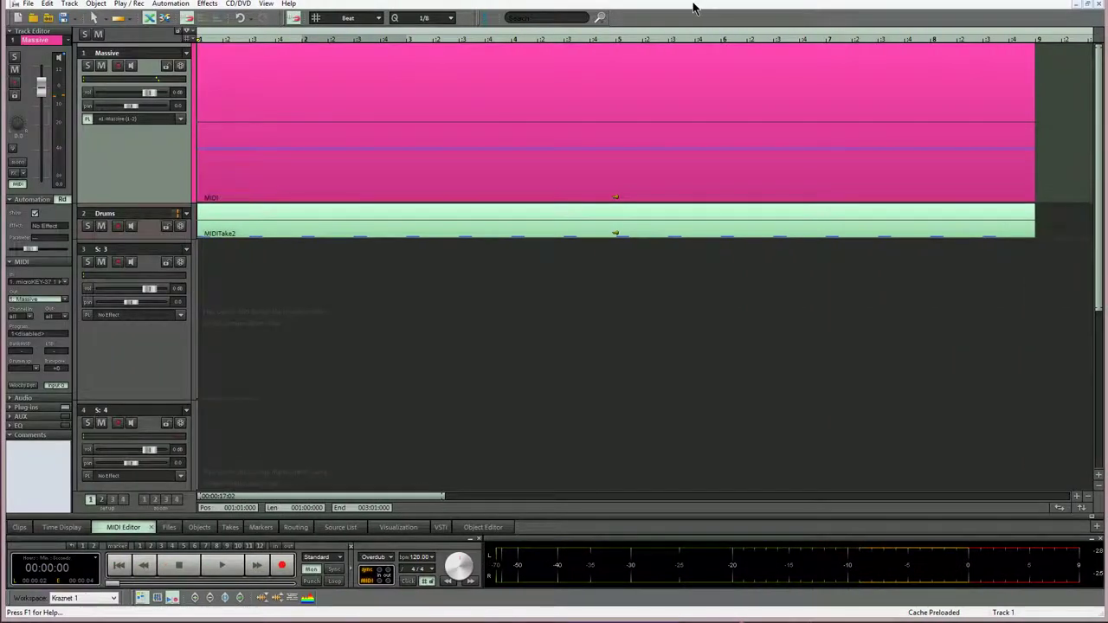
# Audition the Massive track, then point its automation at the 34: FILTER1-CUT parameter
pyautogui.click(135, 170)
pyautogui.press('space')
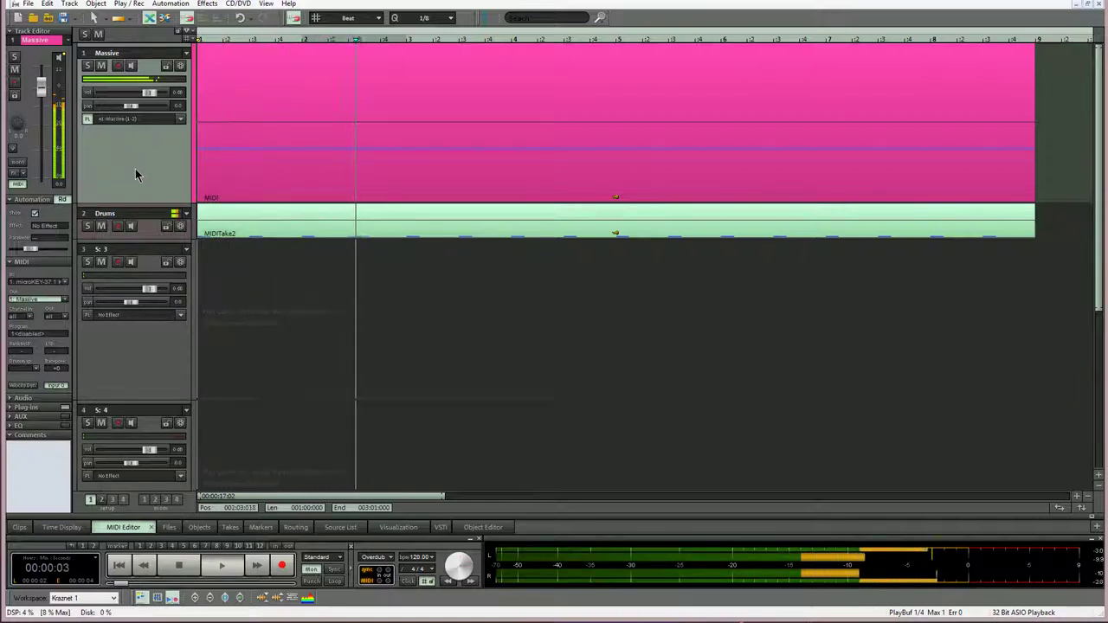
pyautogui.press('space')
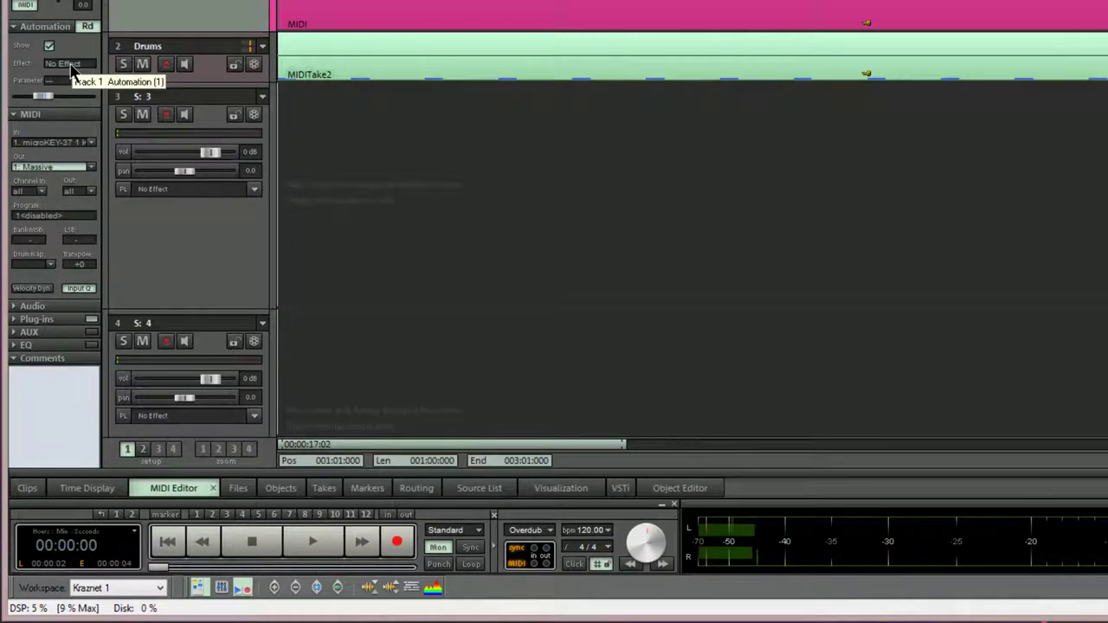
pyautogui.click(73, 71)
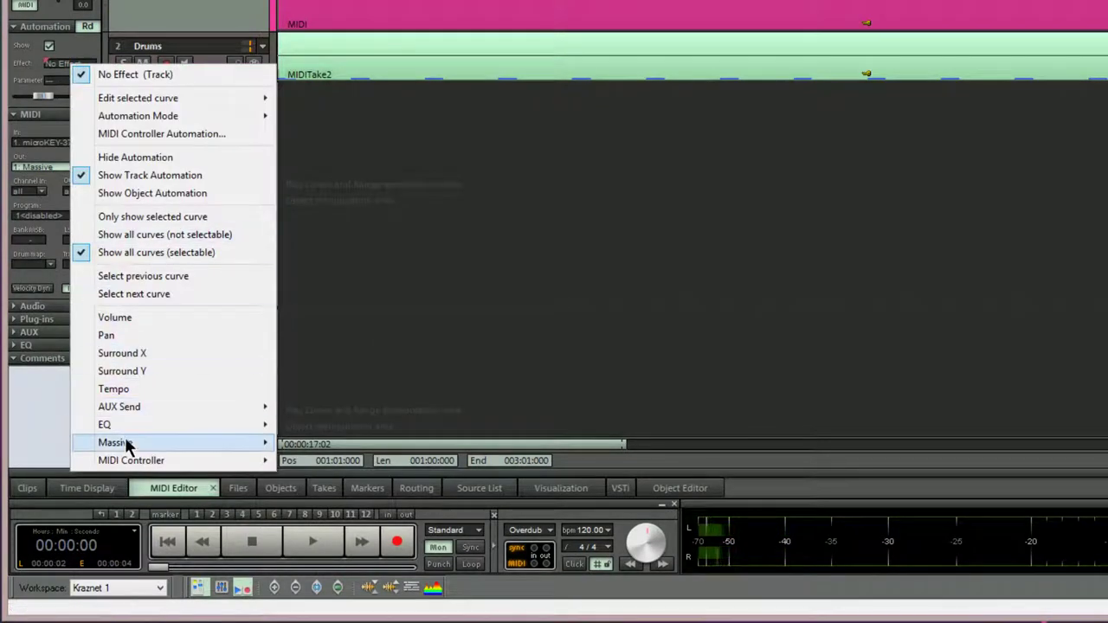
pyautogui.moveTo(115, 443)
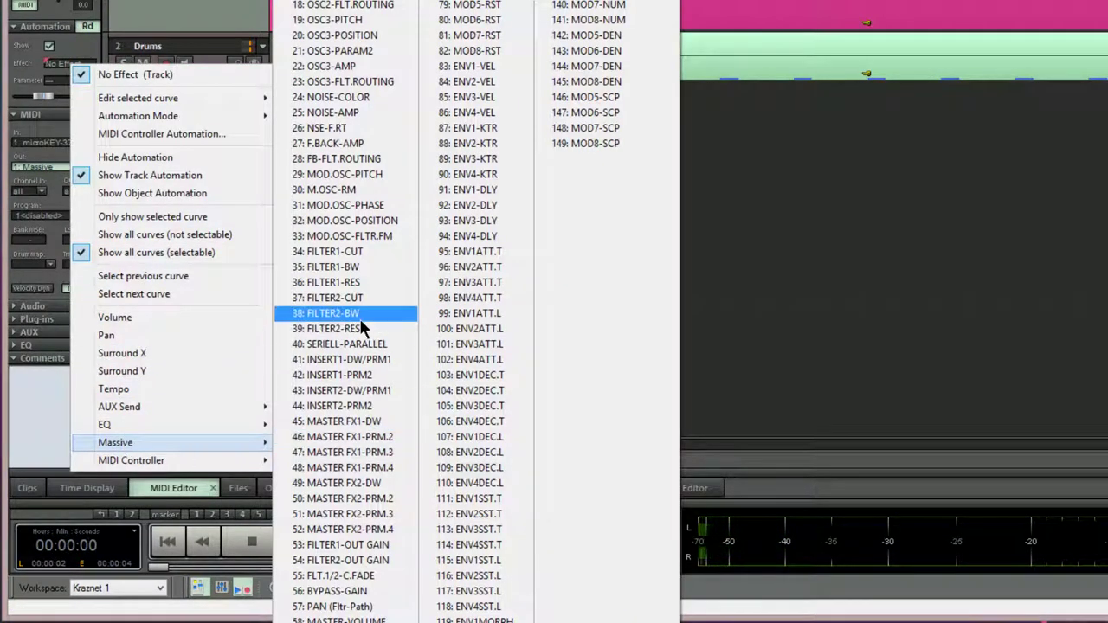
pyautogui.click(385, 251)
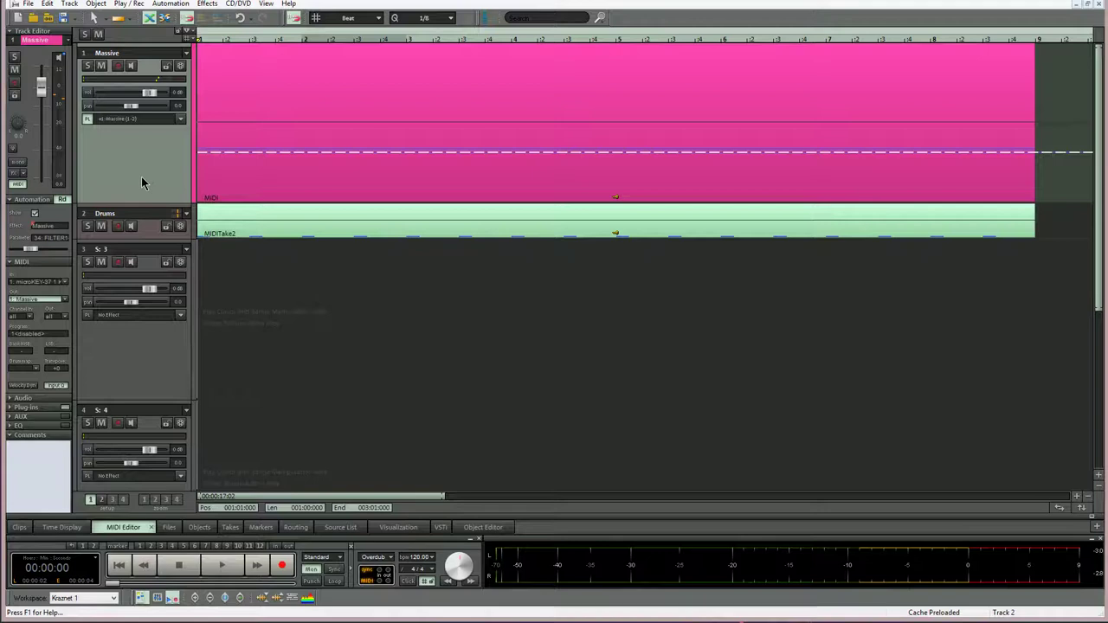
# Generate a triangle FILTER1-CUT curve with one cycle per whole note
pyautogui.click(59, 232)
pyautogui.moveTo(147, 119)
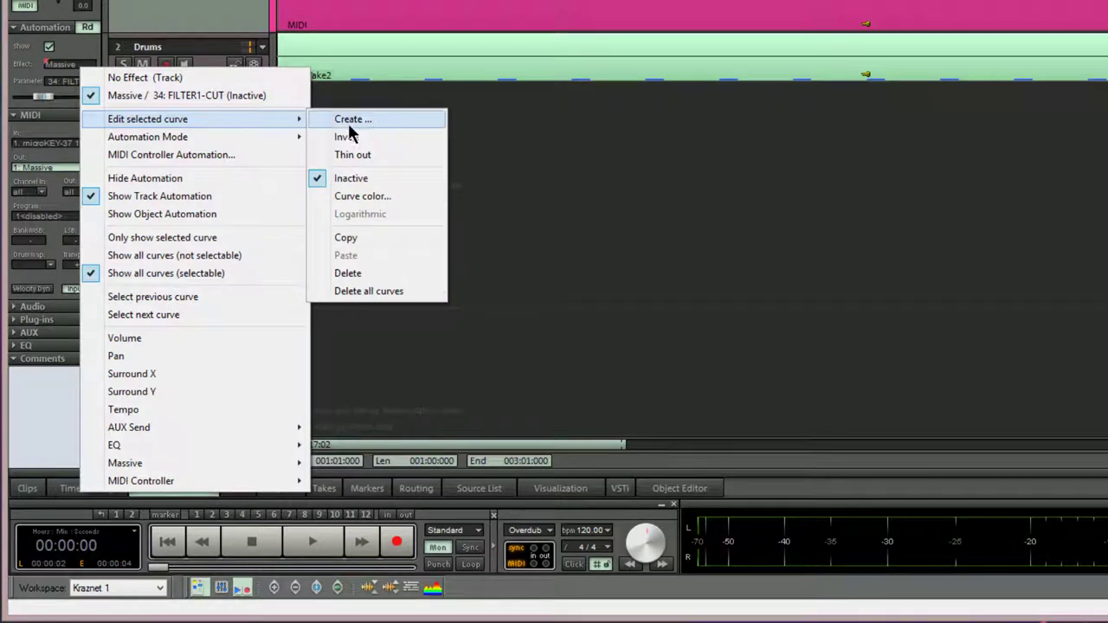
pyautogui.click(351, 121)
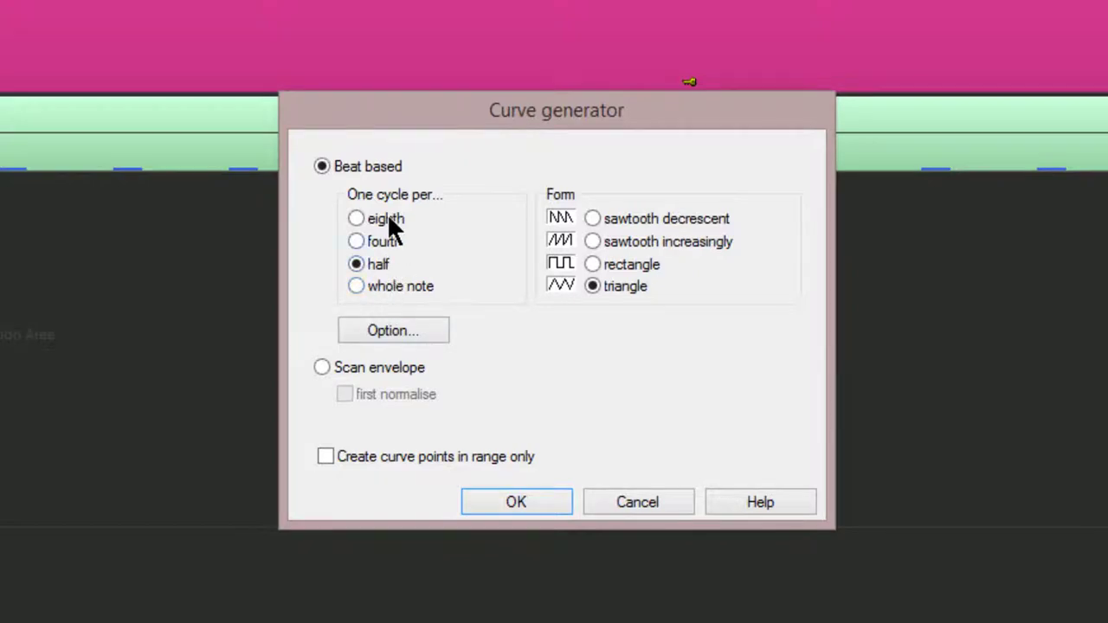
pyautogui.click(353, 286)
pyautogui.click(509, 504)
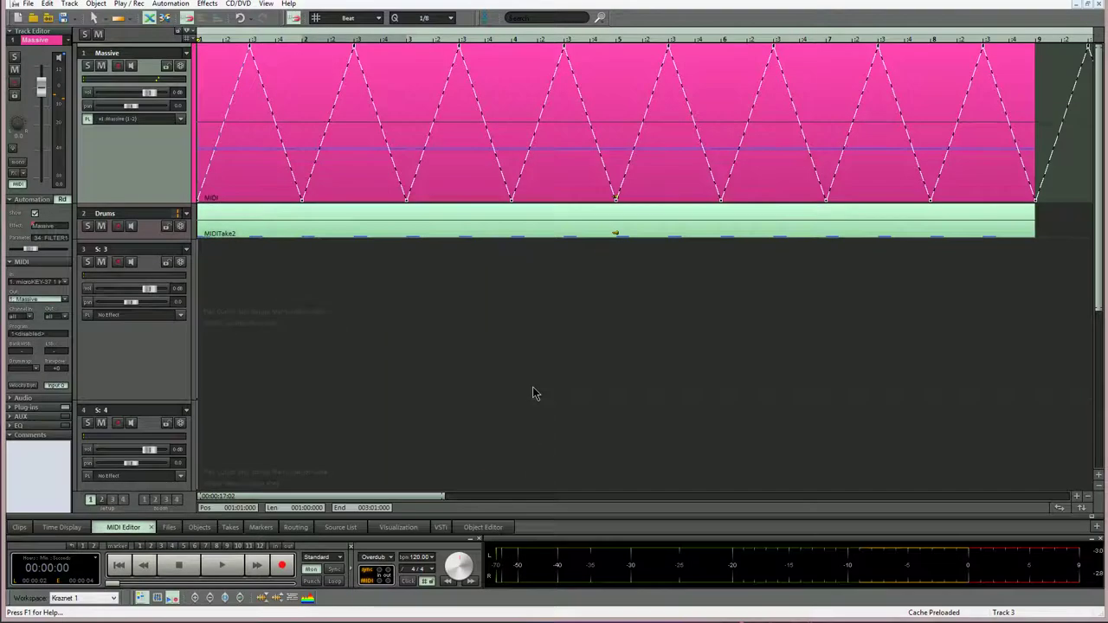
# Audition the curve, untick Inactive so the triangle drives the cutoff, and replay it
pyautogui.press('space')
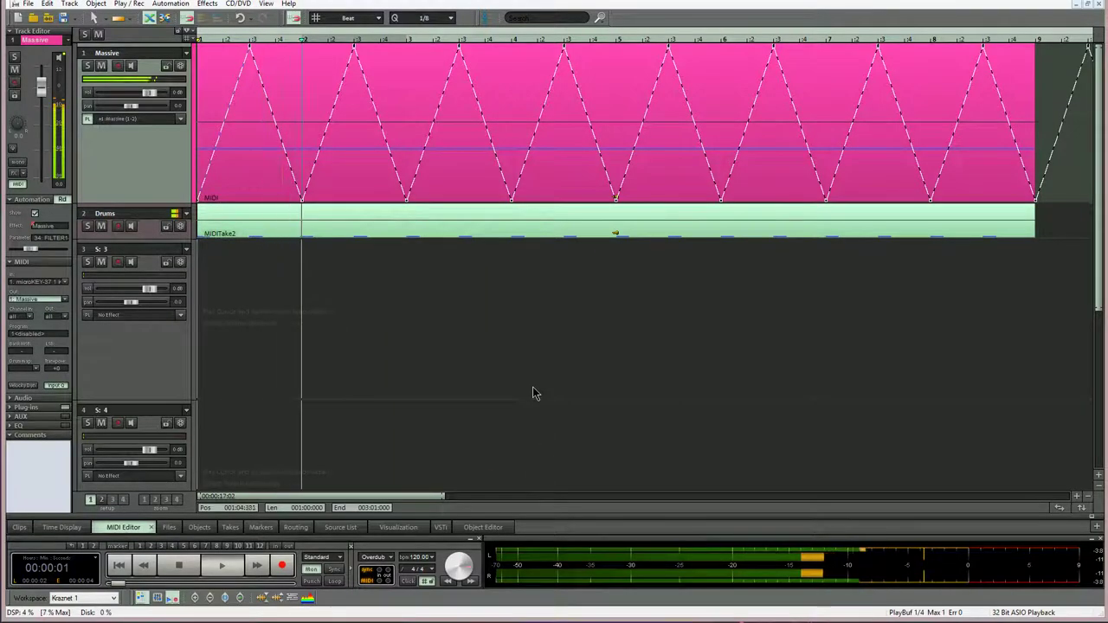
pyautogui.press('space')
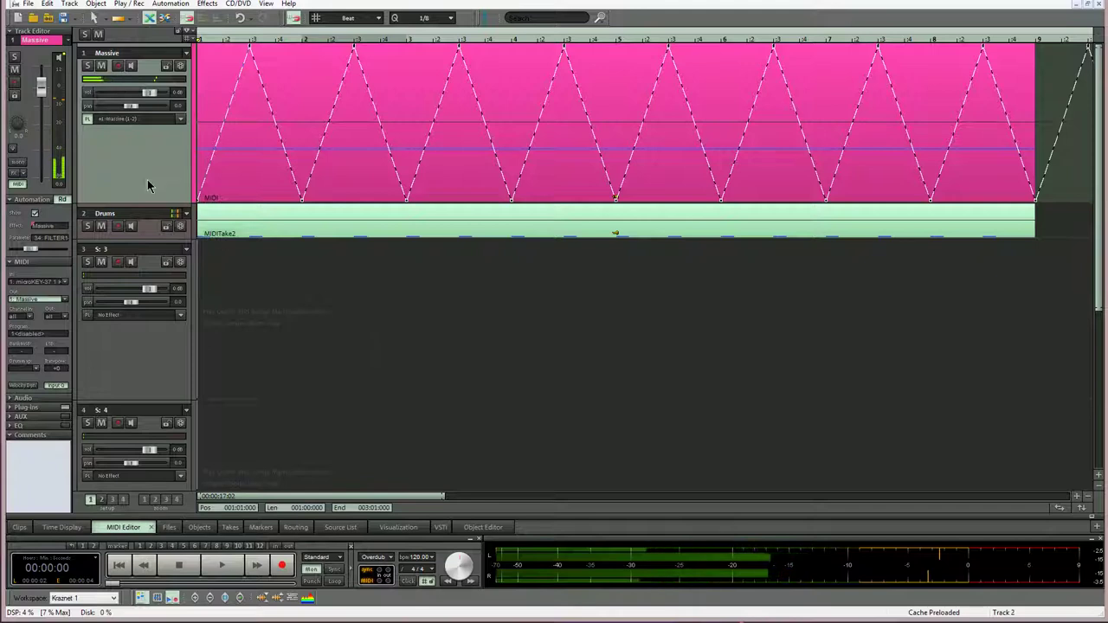
pyautogui.click(58, 226)
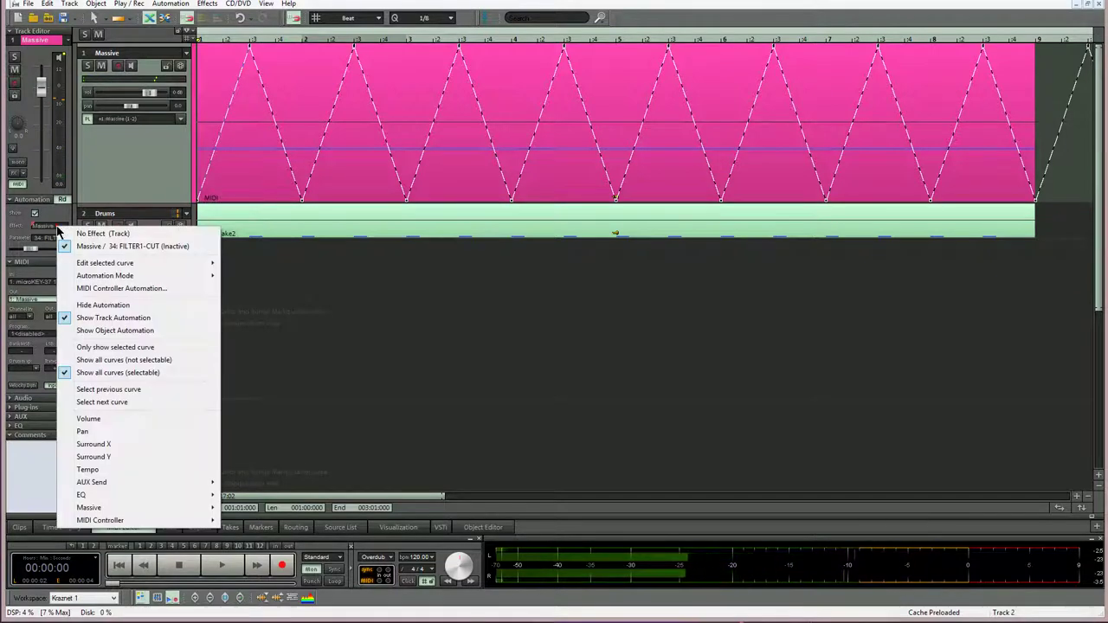
pyautogui.moveTo(104, 263)
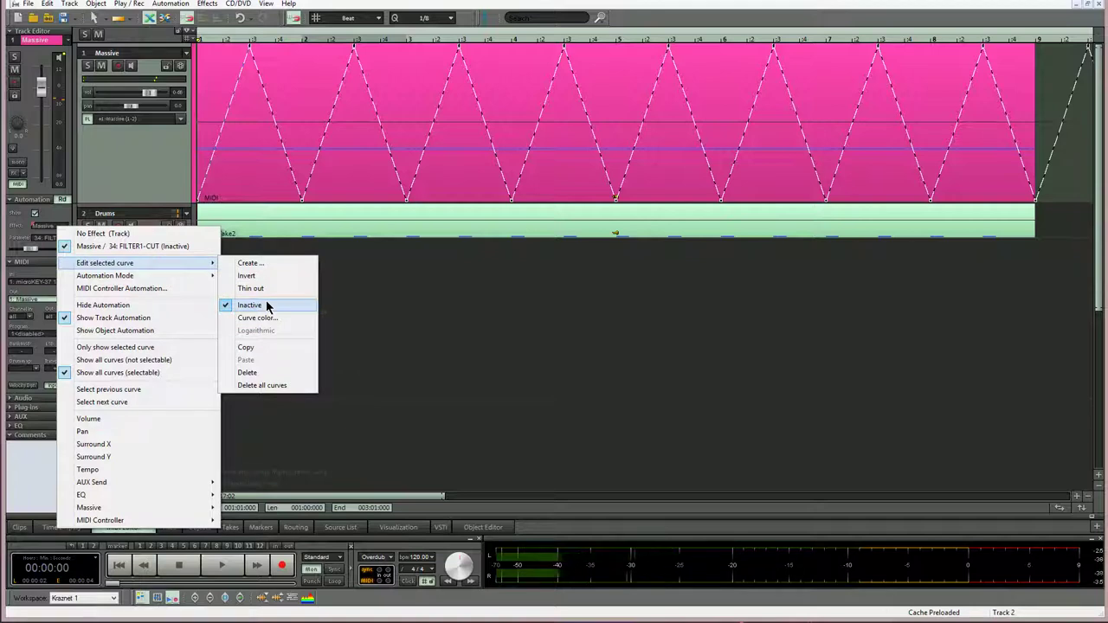
pyautogui.click(267, 304)
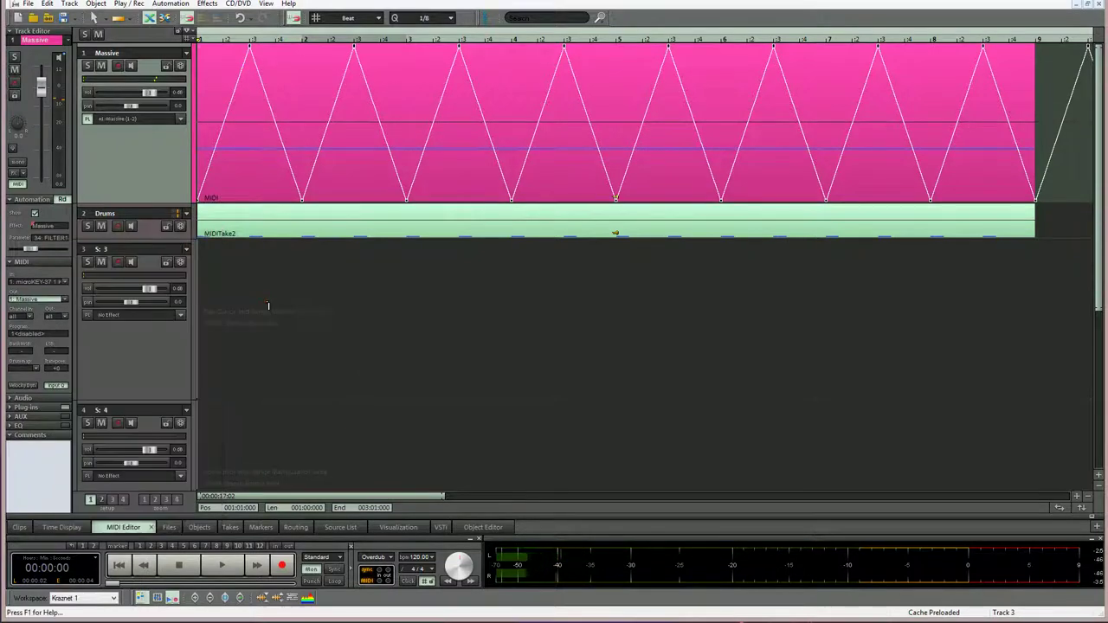
pyautogui.press('space')
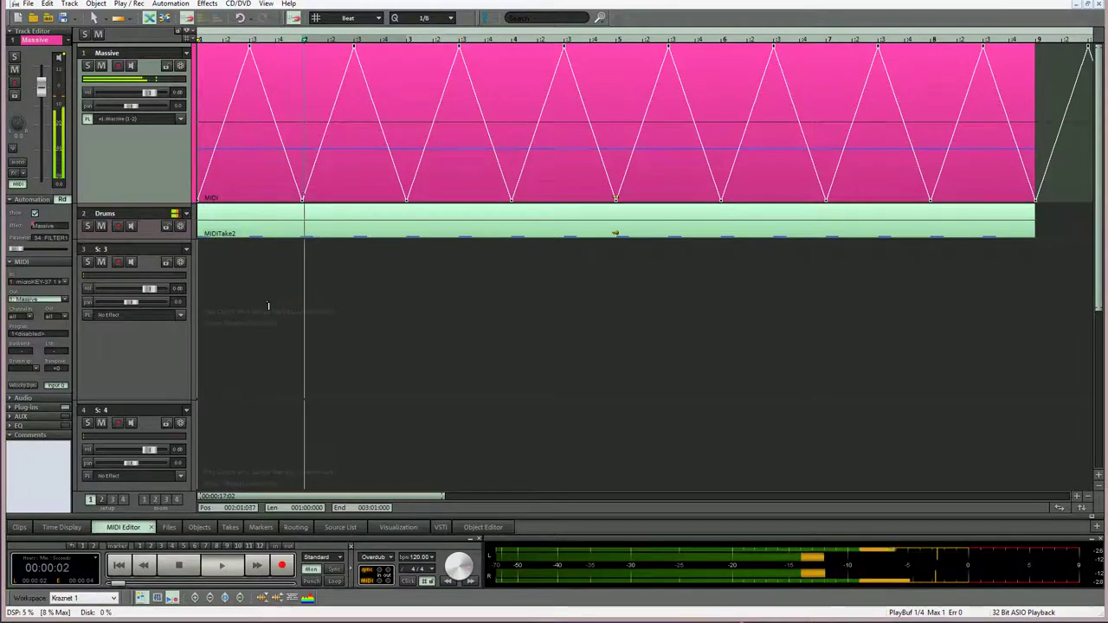
pyautogui.press('space')
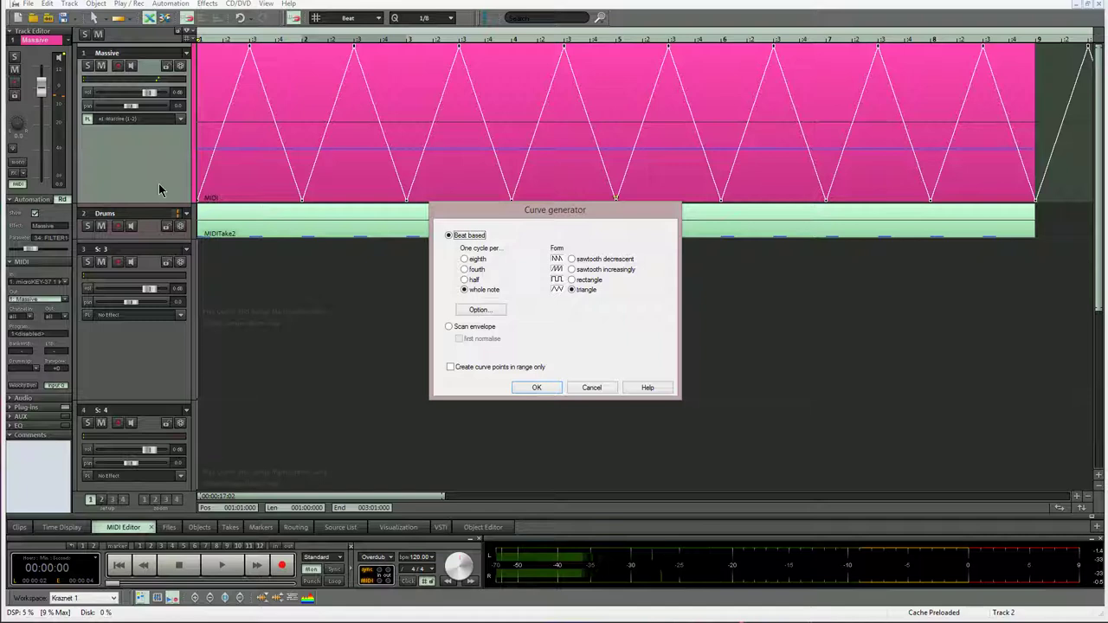
# Regenerate the triangle curve at one cycle per half note and audition it
pyautogui.click(465, 279)
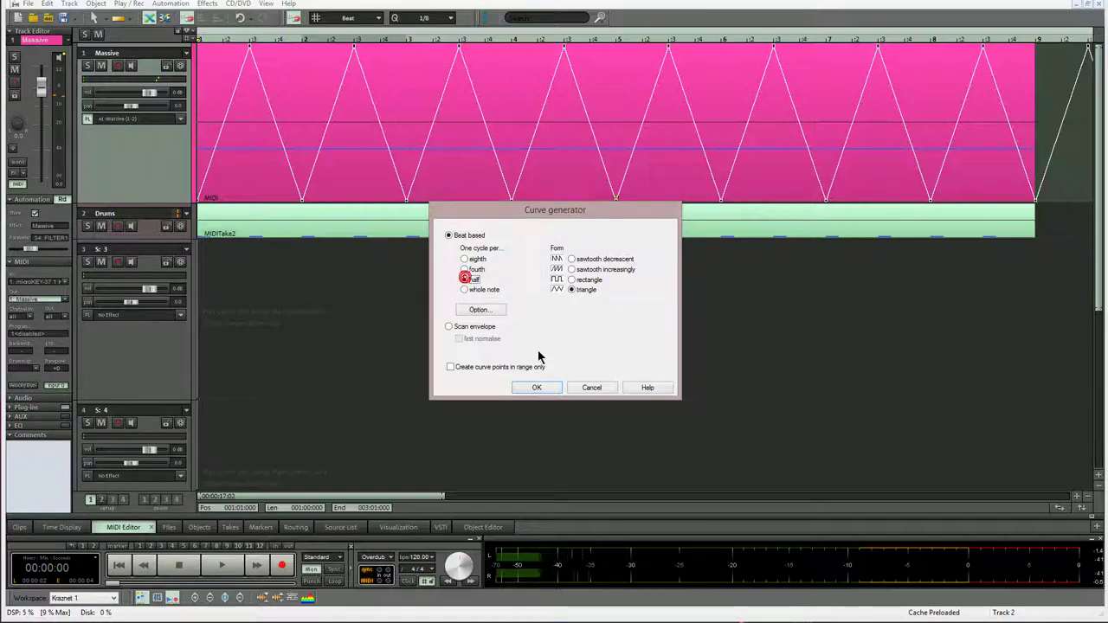
pyautogui.click(536, 387)
pyautogui.press('space')
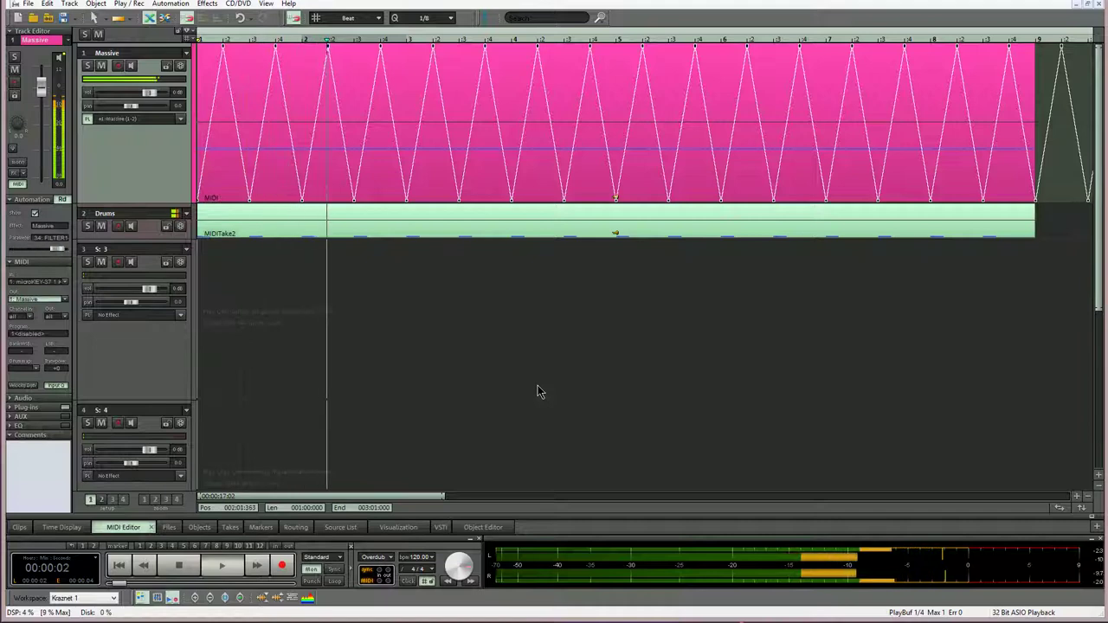
pyautogui.press('space')
# Regenerate the triangle curve at one cycle per quarter note and audition it
pyautogui.hotkey('ctrl', 'shift', 'c')
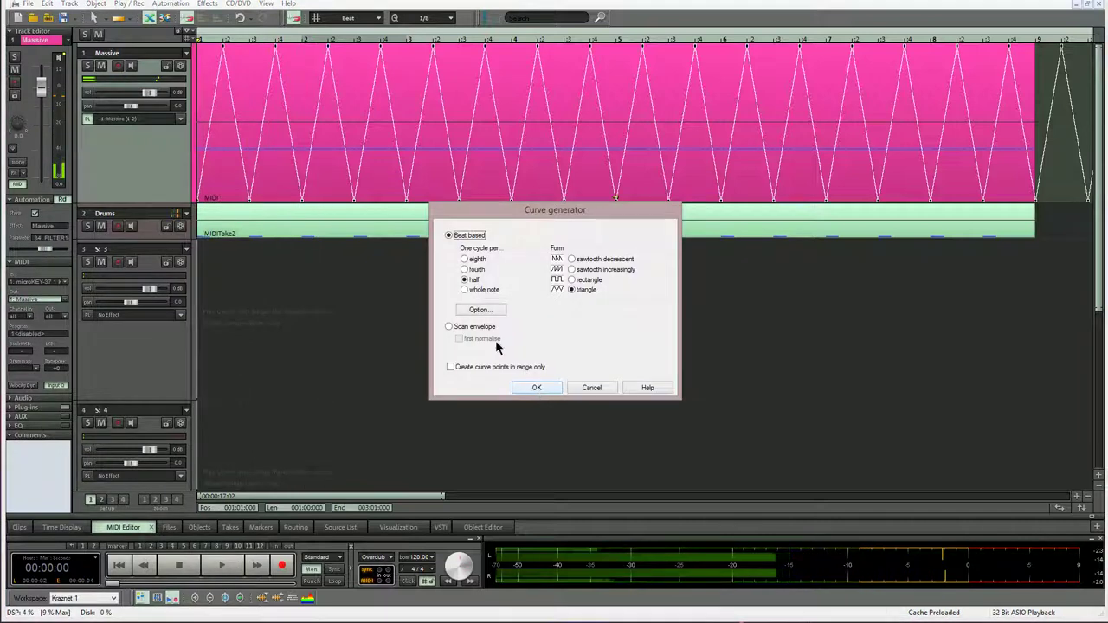
pyautogui.click(465, 269)
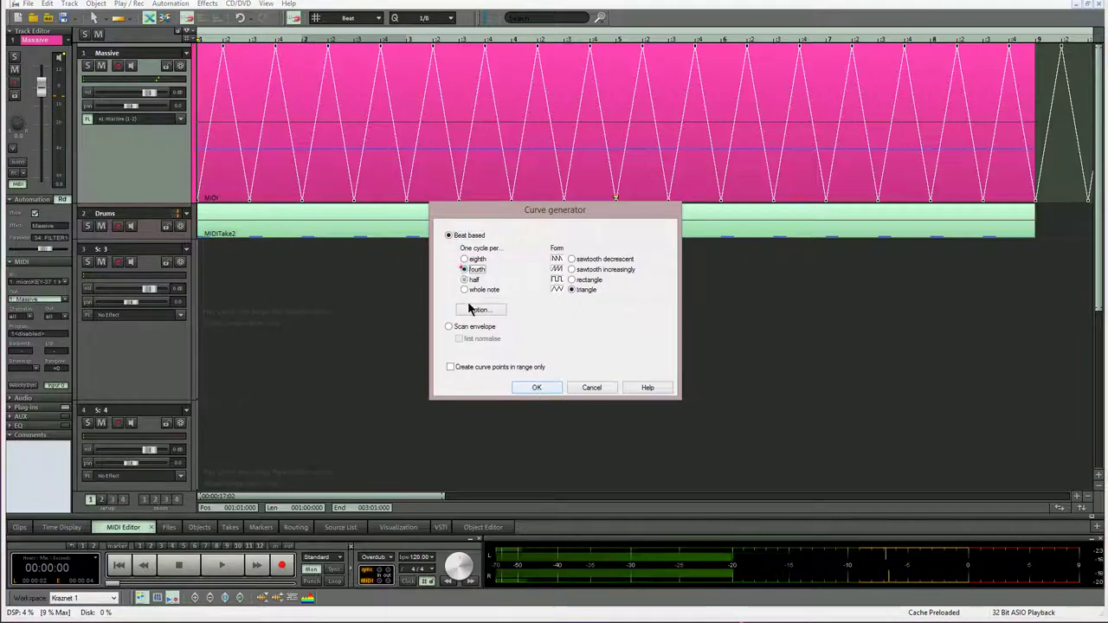
pyautogui.click(522, 387)
pyautogui.press('space')
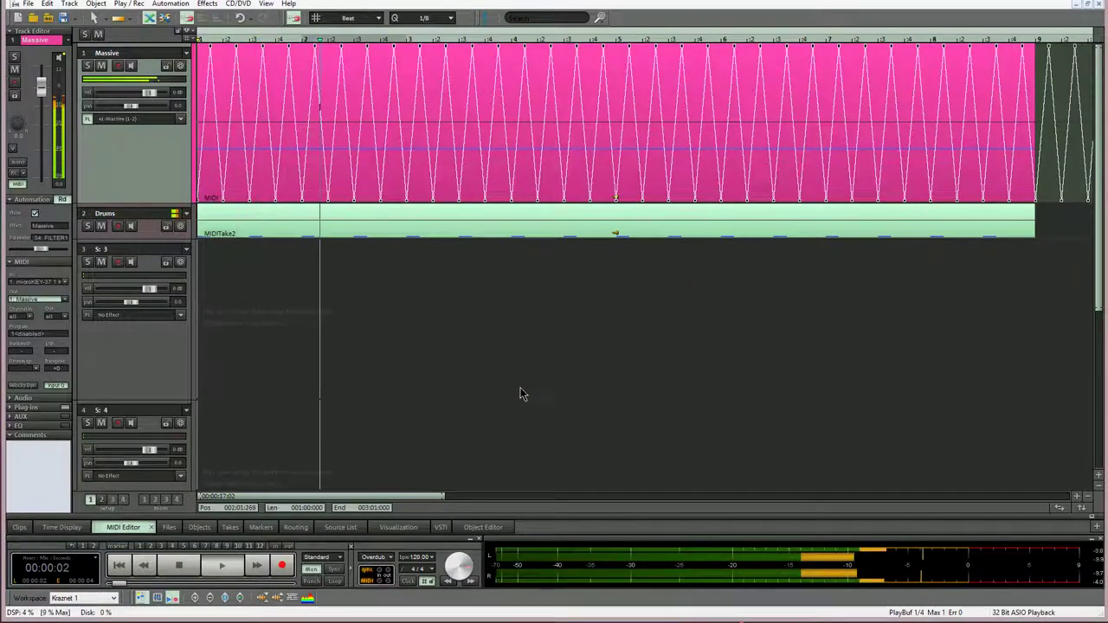
pyautogui.press('space')
# Regenerate the triangle curve at one cycle per eighth note and audition it
pyautogui.click(465, 259)
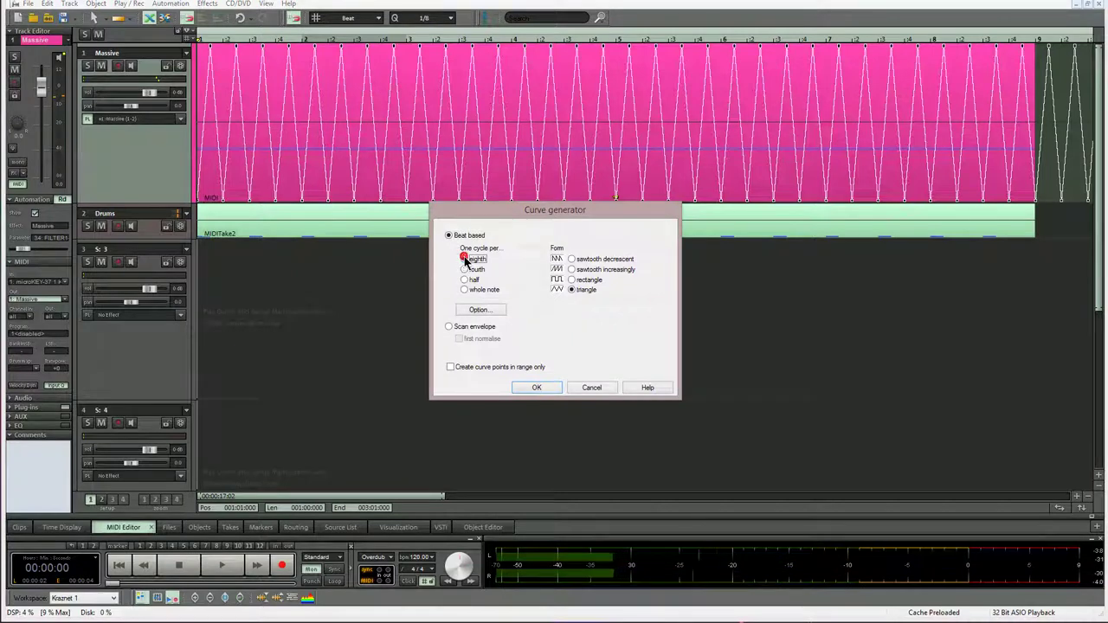
pyautogui.click(537, 387)
pyautogui.press('space')
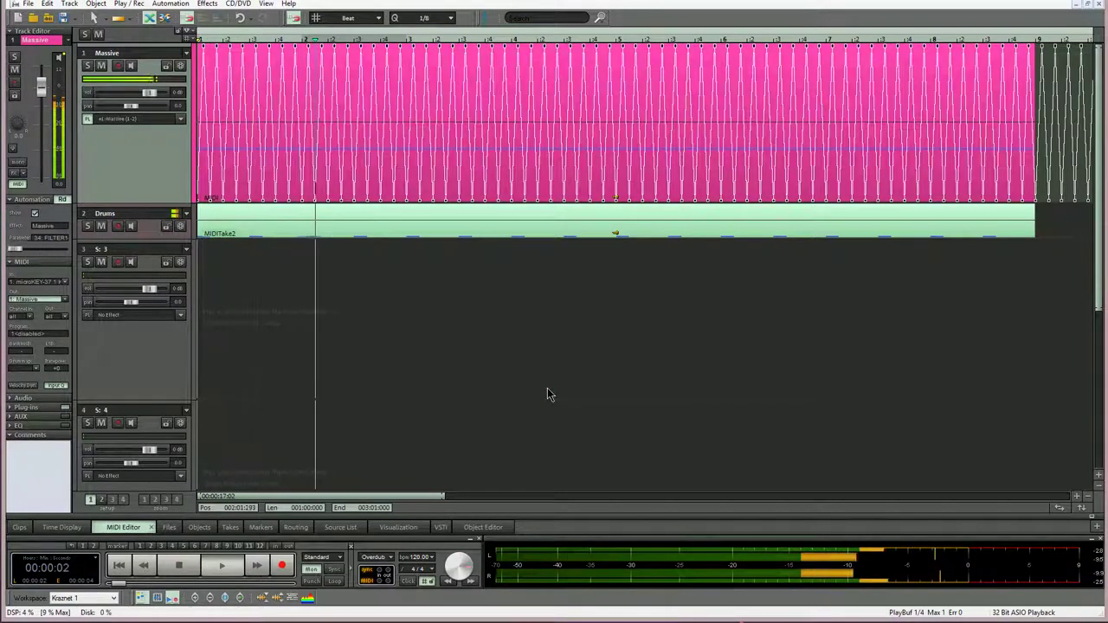
pyautogui.press('space')
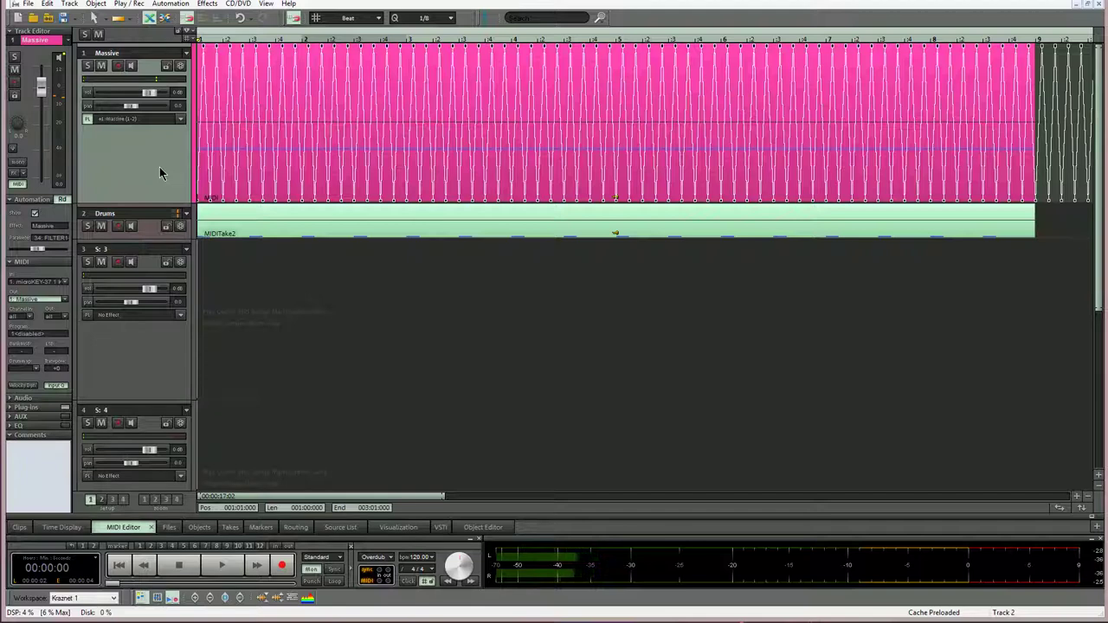
# Delete the eighth-note cutoff curve and select the bar 2–3 range
pyautogui.click(57, 232)
pyautogui.moveTo(108, 264)
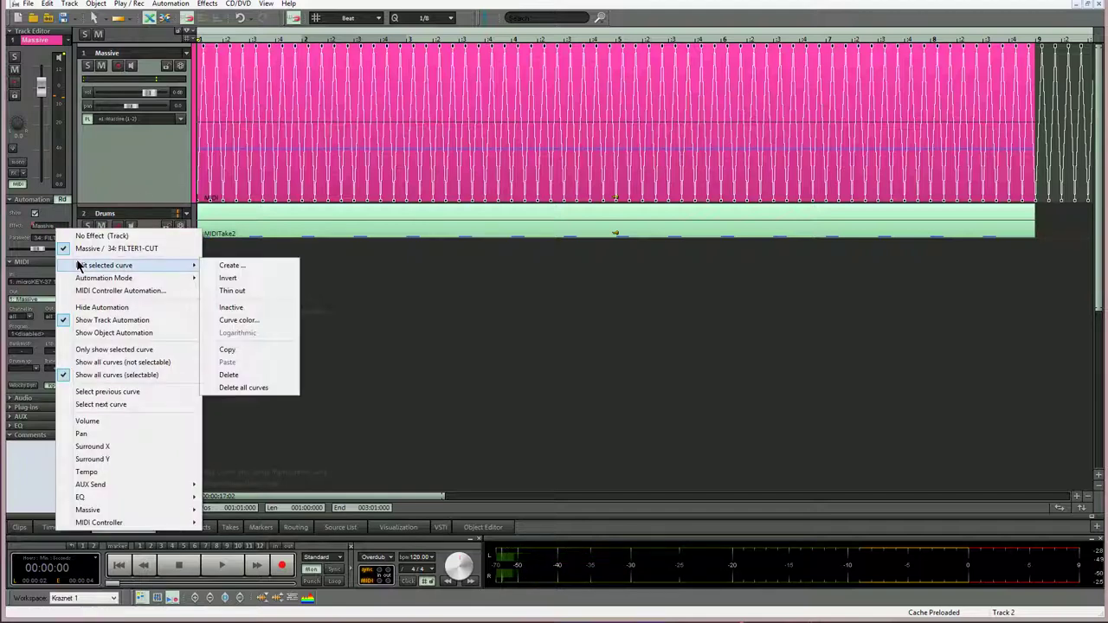
pyautogui.click(247, 375)
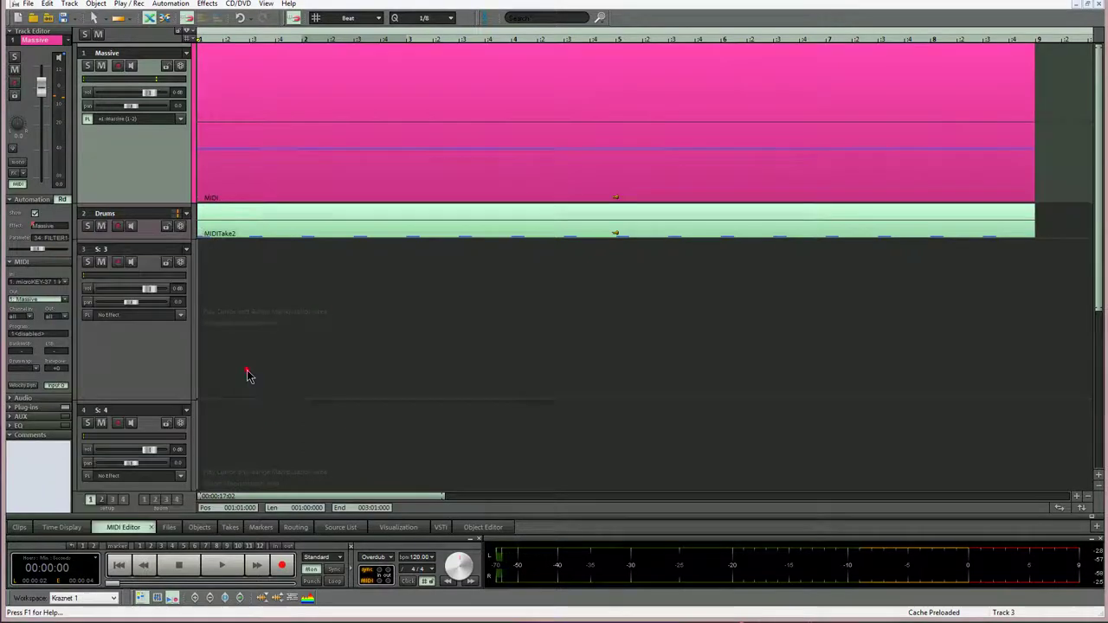
pyautogui.moveTo(304, 83); pyautogui.dragTo(413, 80)
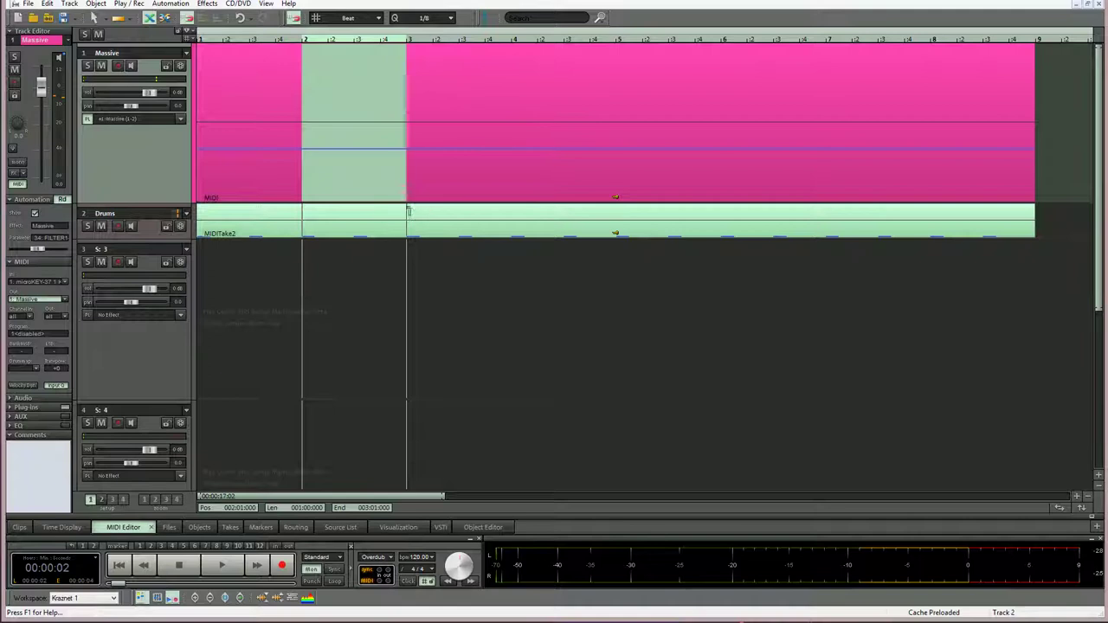
# Generate an eighth-note triangle cutoff curve with points created only inside bars 2–3
pyautogui.click(102, 500)
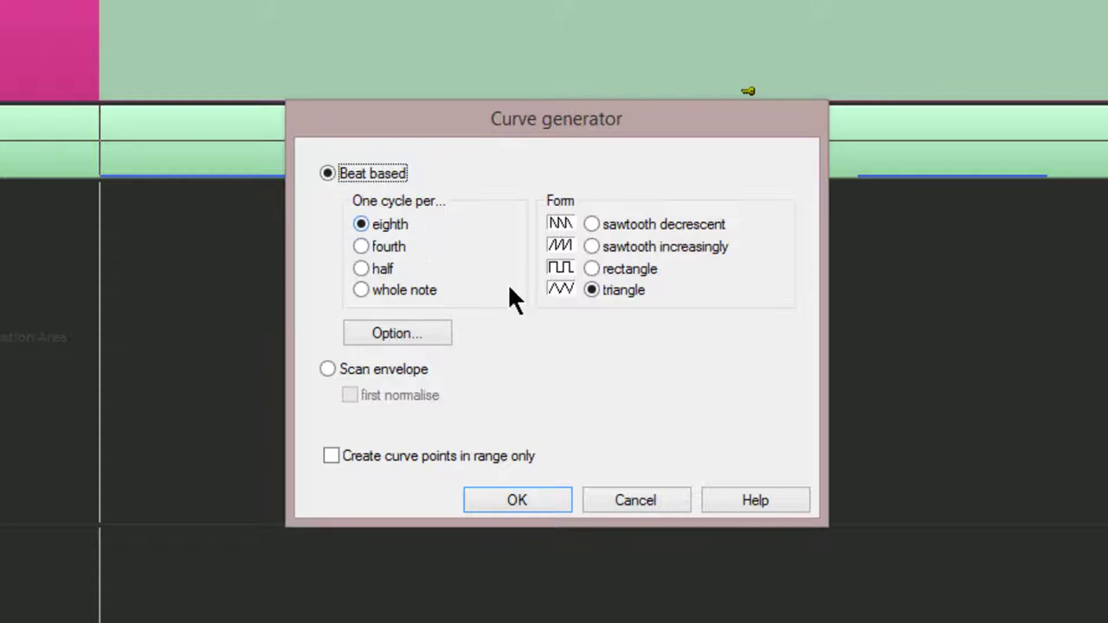
pyautogui.click(328, 456)
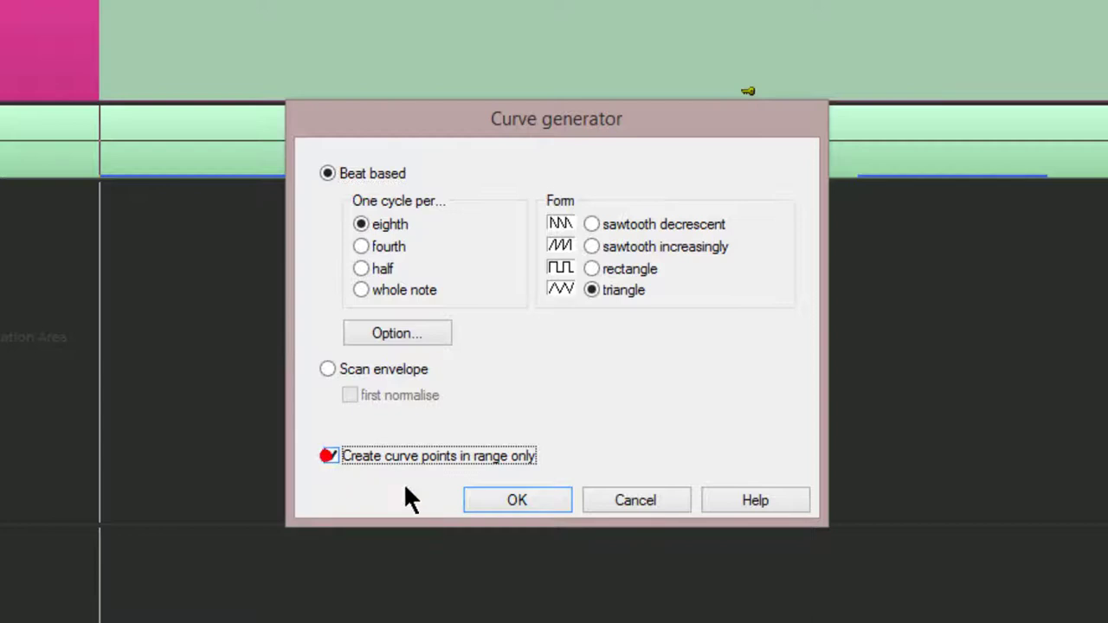
pyautogui.click(481, 499)
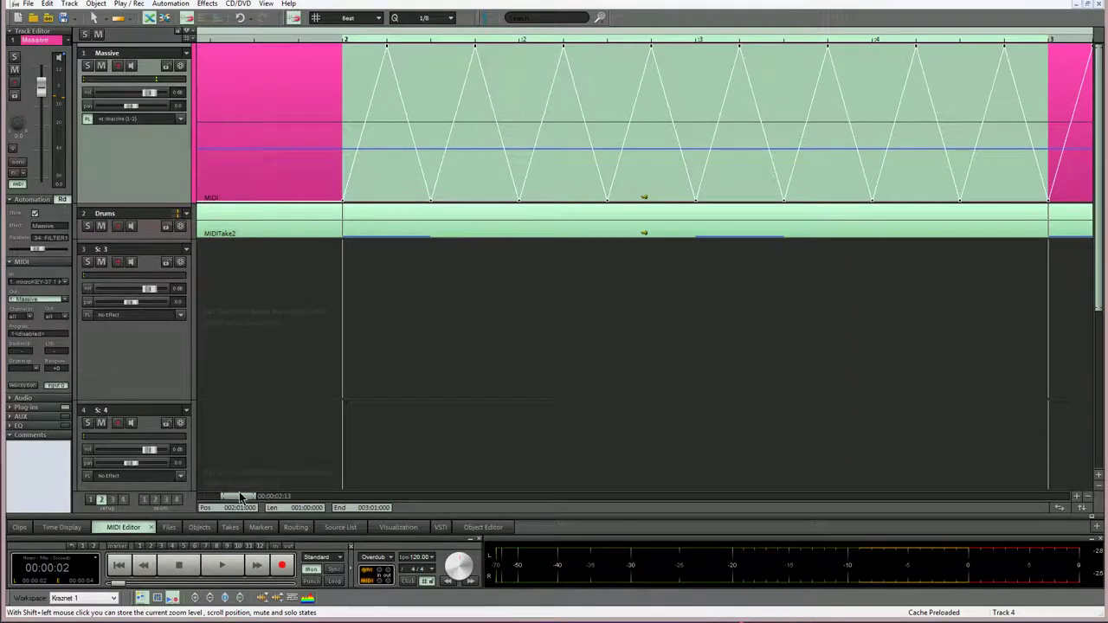
# Pull the automation point after bar 3 to the bottom, then play from the start
pyautogui.moveTo(240, 499); pyautogui.dragTo(251, 500)
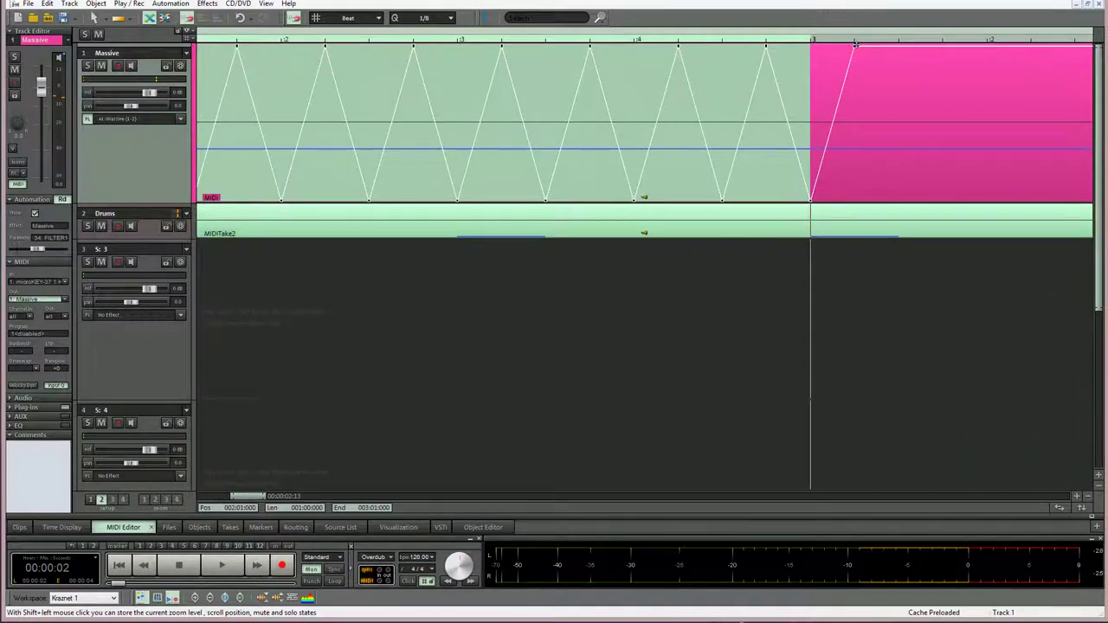
pyautogui.moveTo(855, 43); pyautogui.dragTo(848, 226)
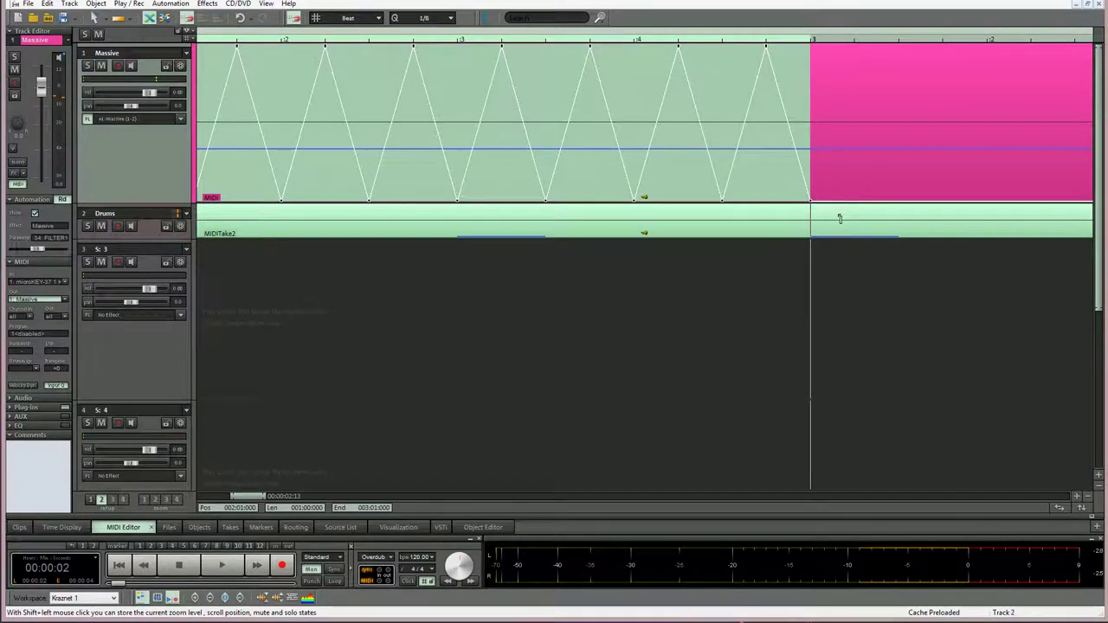
pyautogui.click(101, 500)
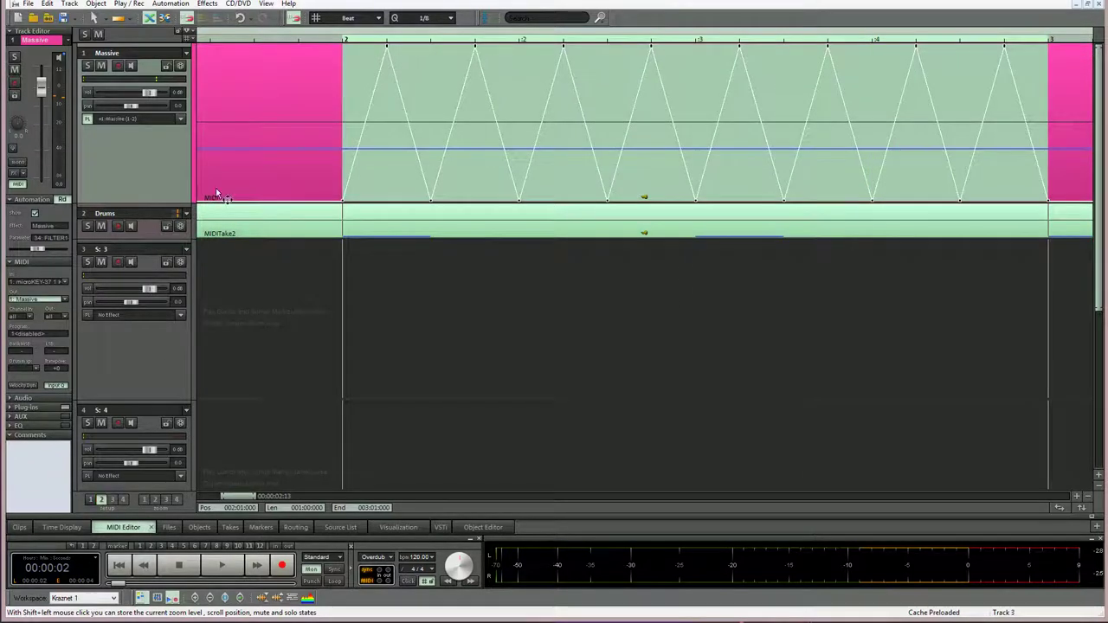
pyautogui.click(120, 562)
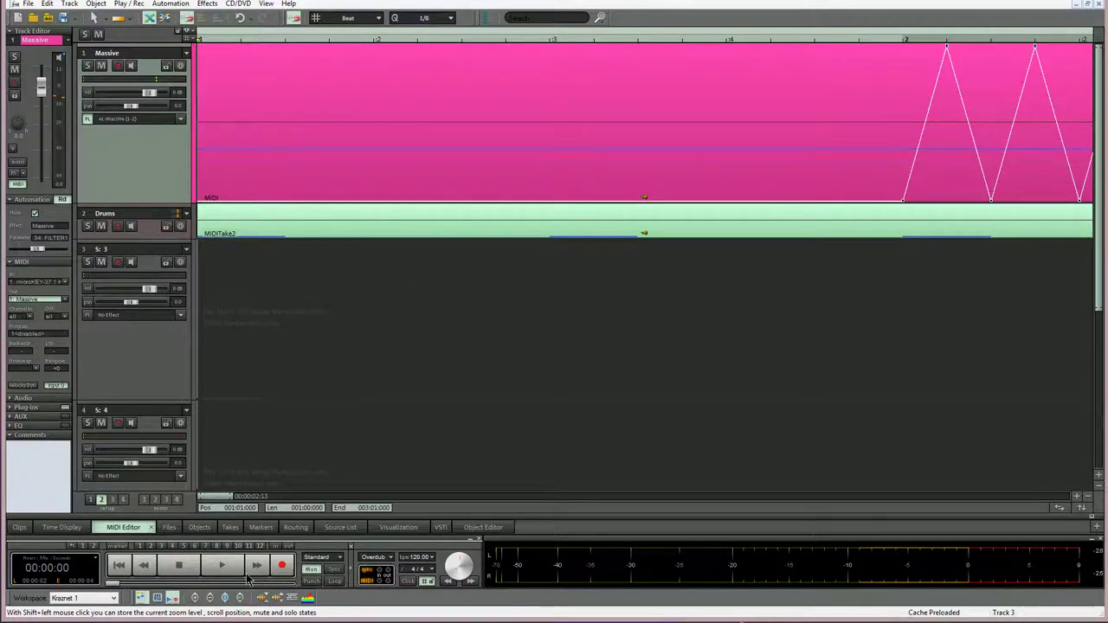
pyautogui.click(221, 566)
pyautogui.click(90, 501)
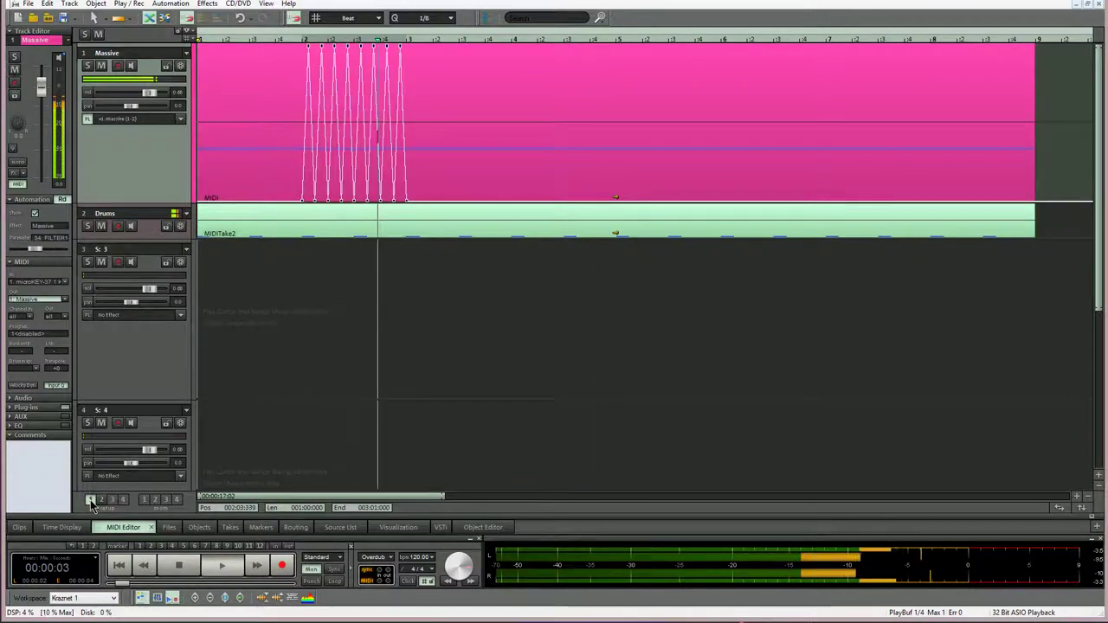
# Shift all bar 2–3 wobble points slightly lower and replay from just before bar 2
pyautogui.press('space')
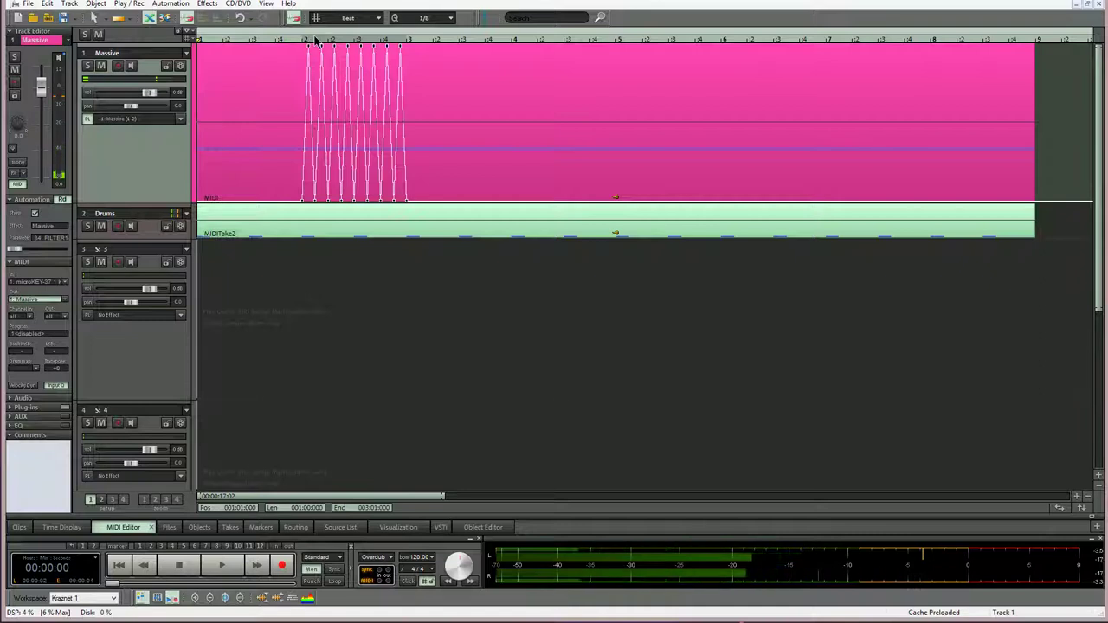
pyautogui.scroll(3, 302, 203)
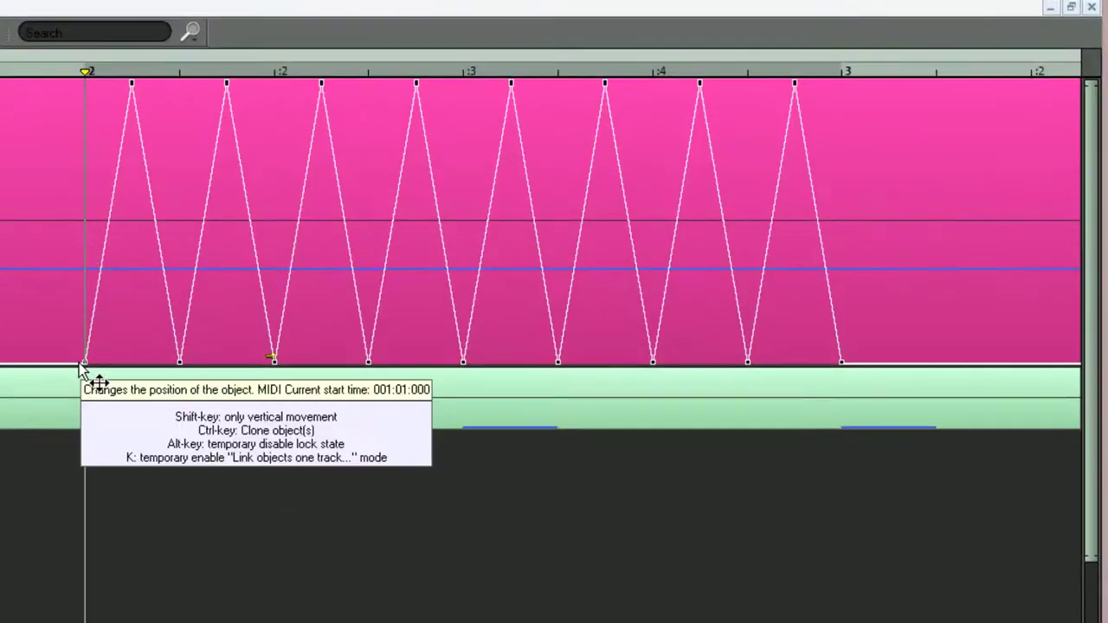
pyautogui.click(85, 361)
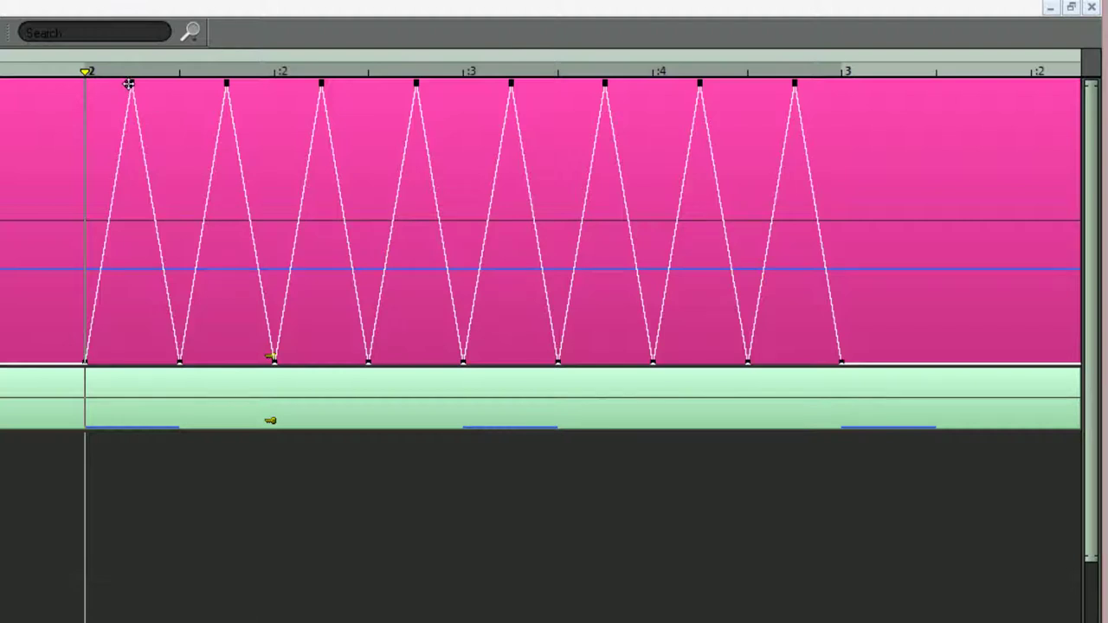
pyautogui.moveTo(133, 81); pyautogui.dragTo(102, 90)
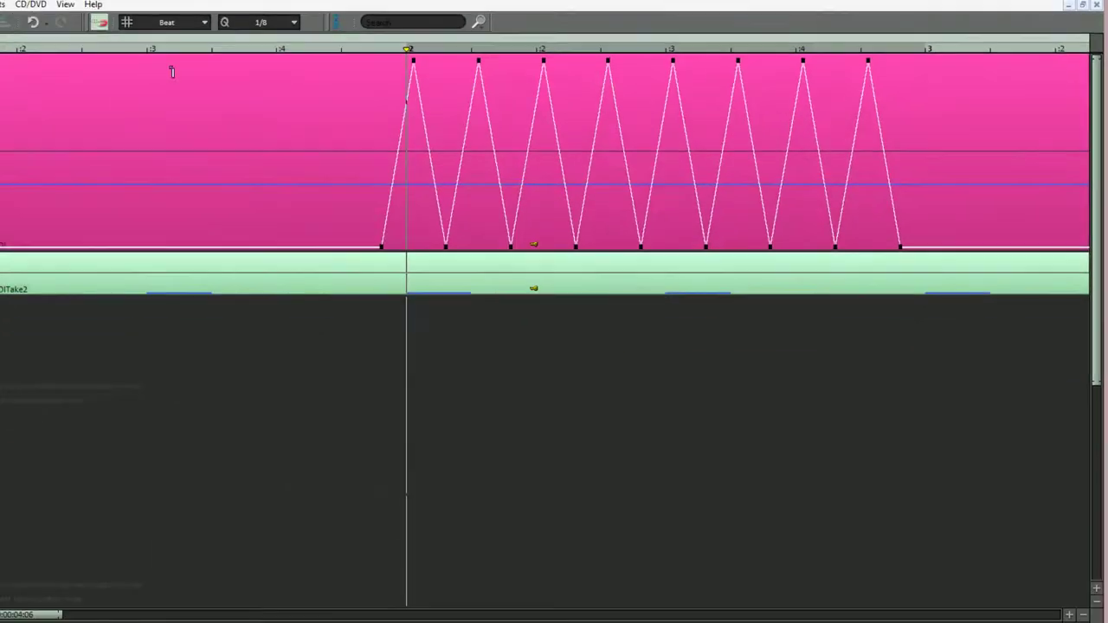
pyautogui.click(134, 49)
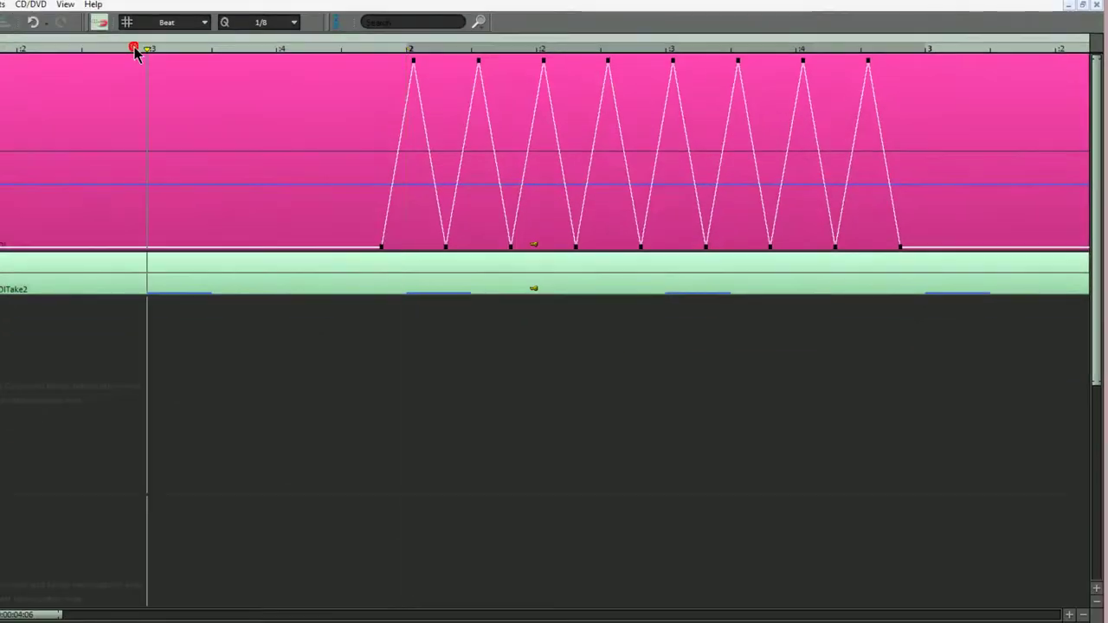
pyautogui.press('space')
# Lower all wobble peaks to about 73% cutoff and audition the softer wobble
pyautogui.hotkey('ctrl', 'Left')
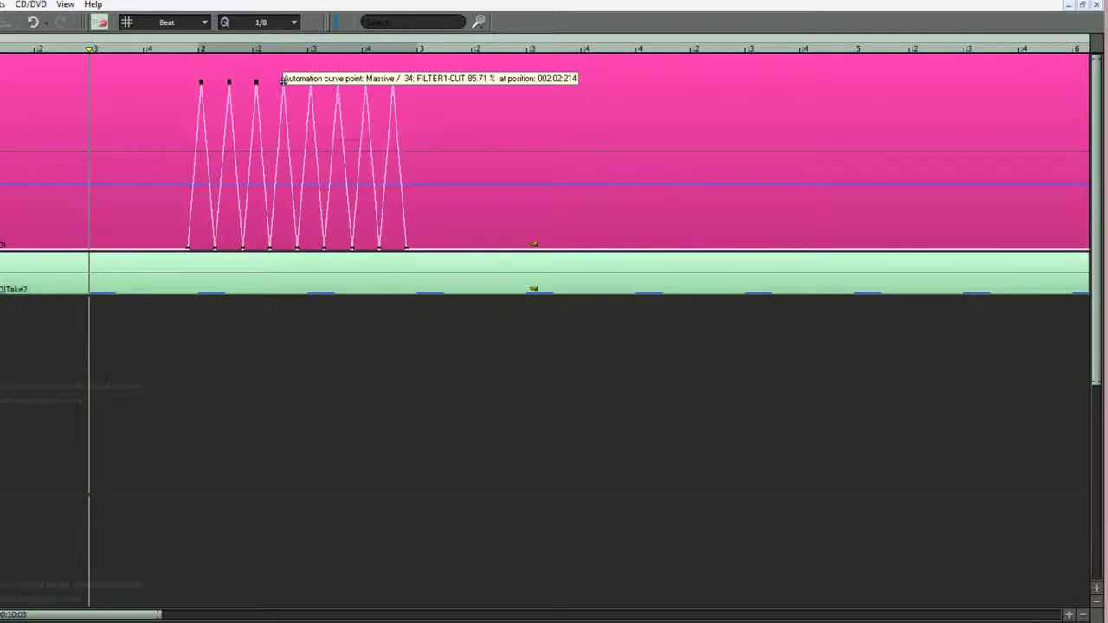
pyautogui.moveTo(282, 80); pyautogui.dragTo(288, 107)
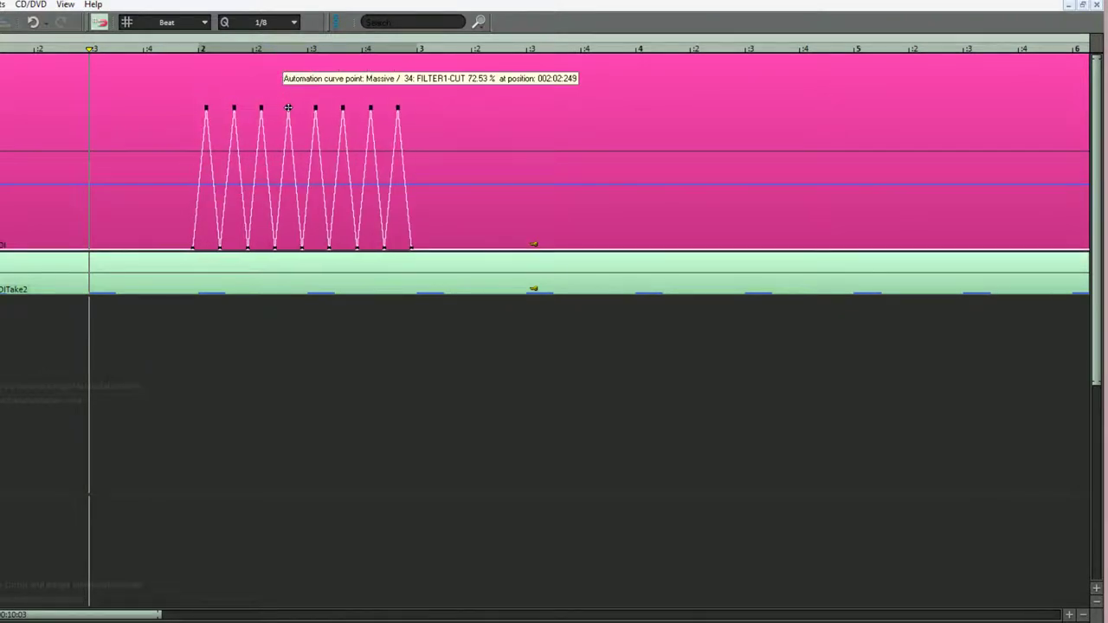
pyautogui.press('space')
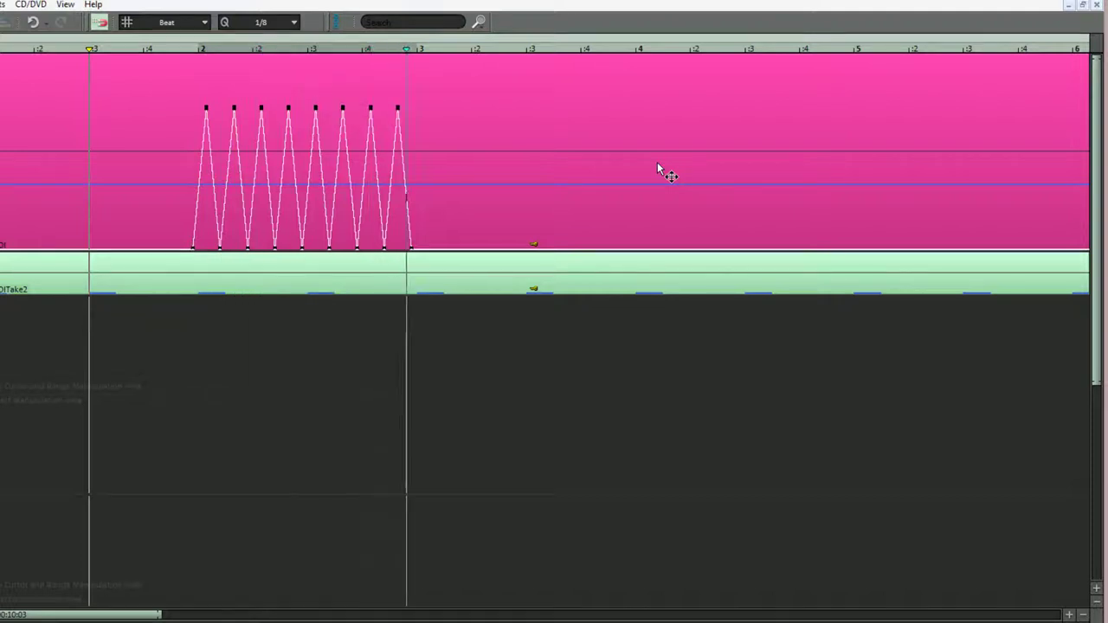
pyautogui.press('space')
# Reshape individual peaks to about 87%, 79%, higher and lower levels, then replay the wobble
pyautogui.click(372, 125)
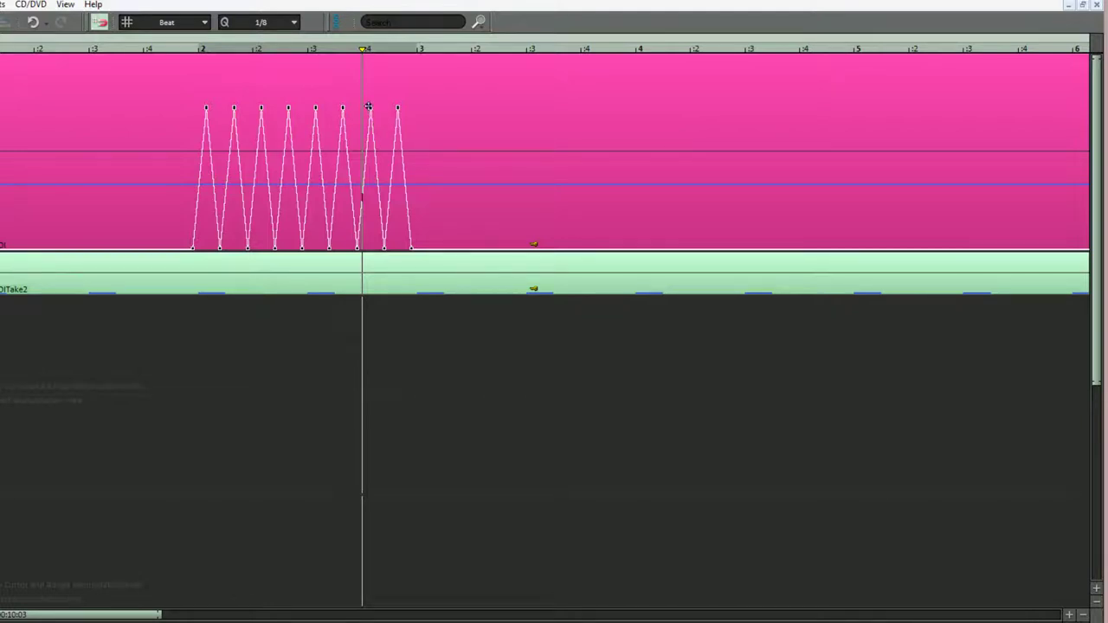
pyautogui.moveTo(370, 105); pyautogui.dragTo(370, 79)
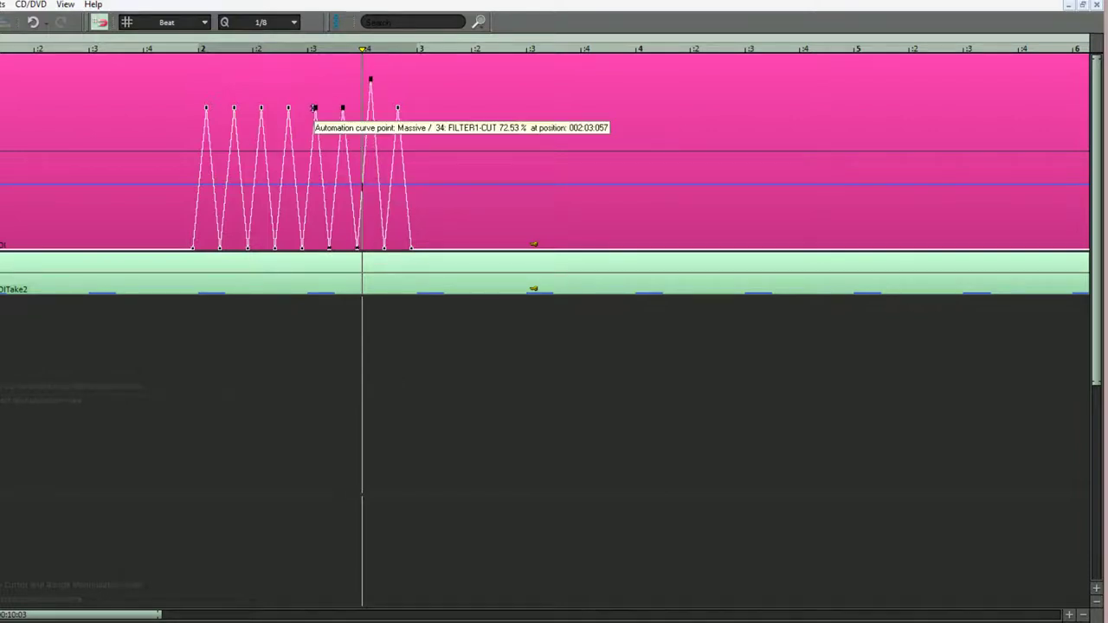
pyautogui.moveTo(314, 107); pyautogui.dragTo(318, 136)
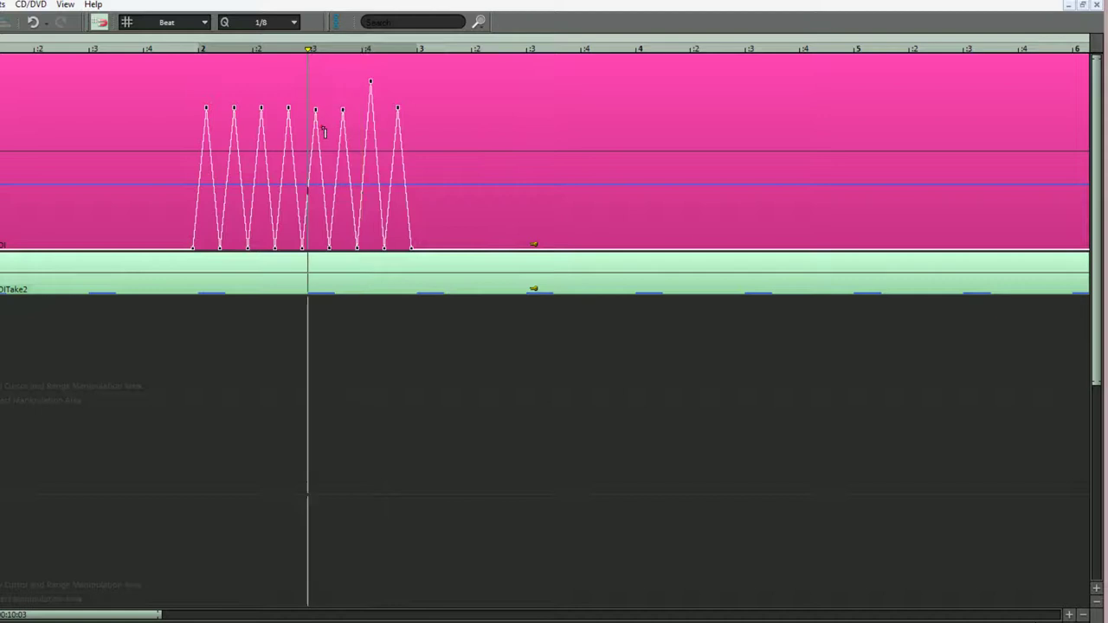
pyautogui.click(321, 126)
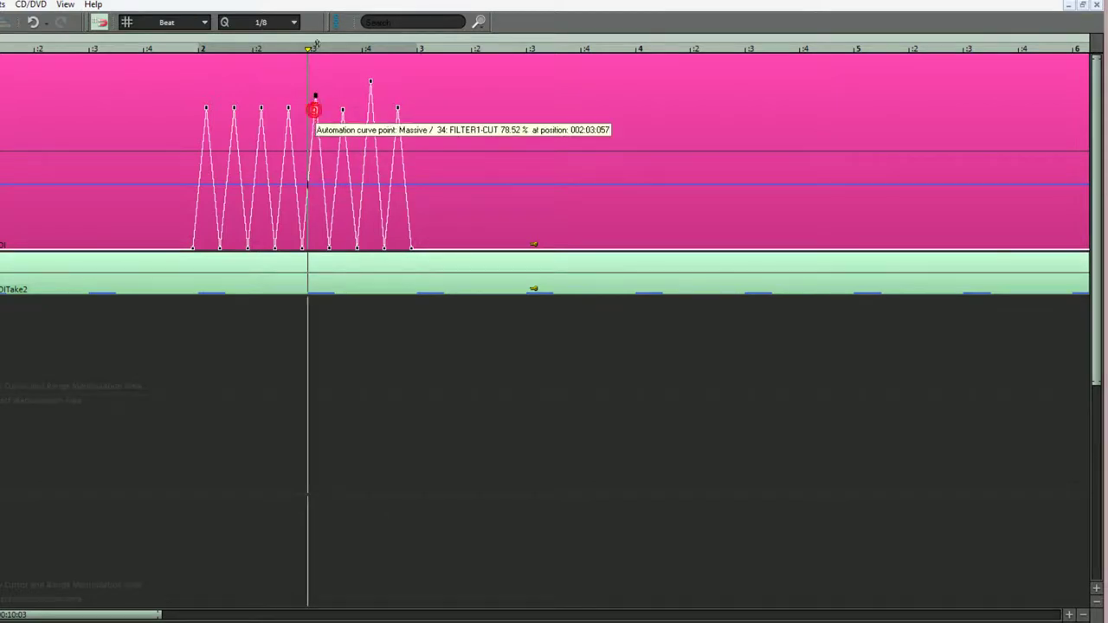
pyautogui.moveTo(315, 111); pyautogui.dragTo(315, 88)
pyautogui.click(268, 116)
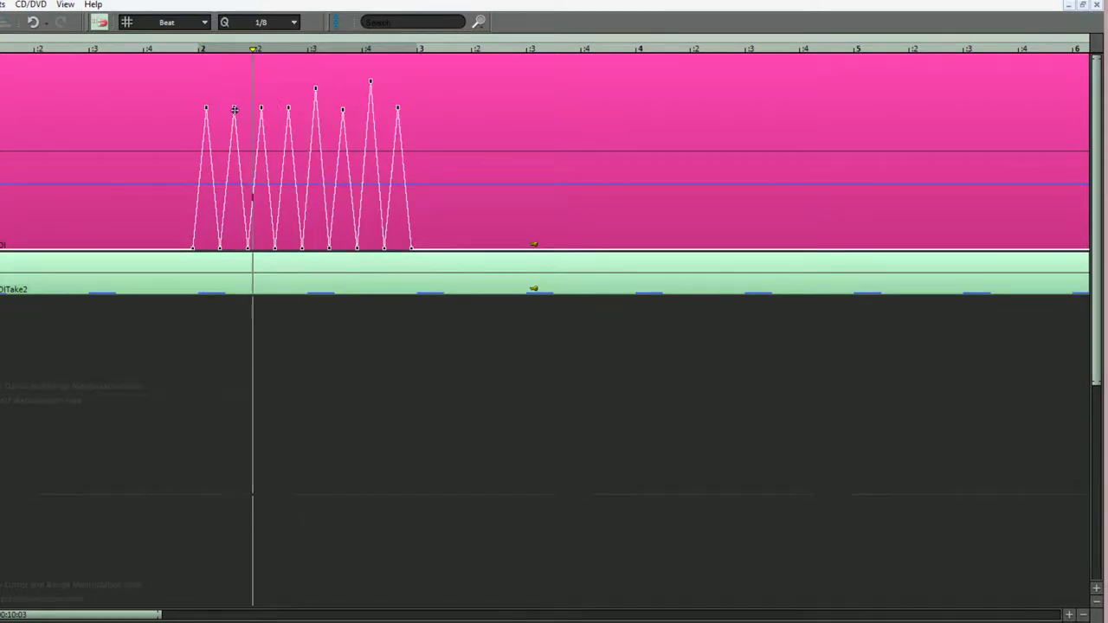
pyautogui.moveTo(234, 109); pyautogui.dragTo(233, 85)
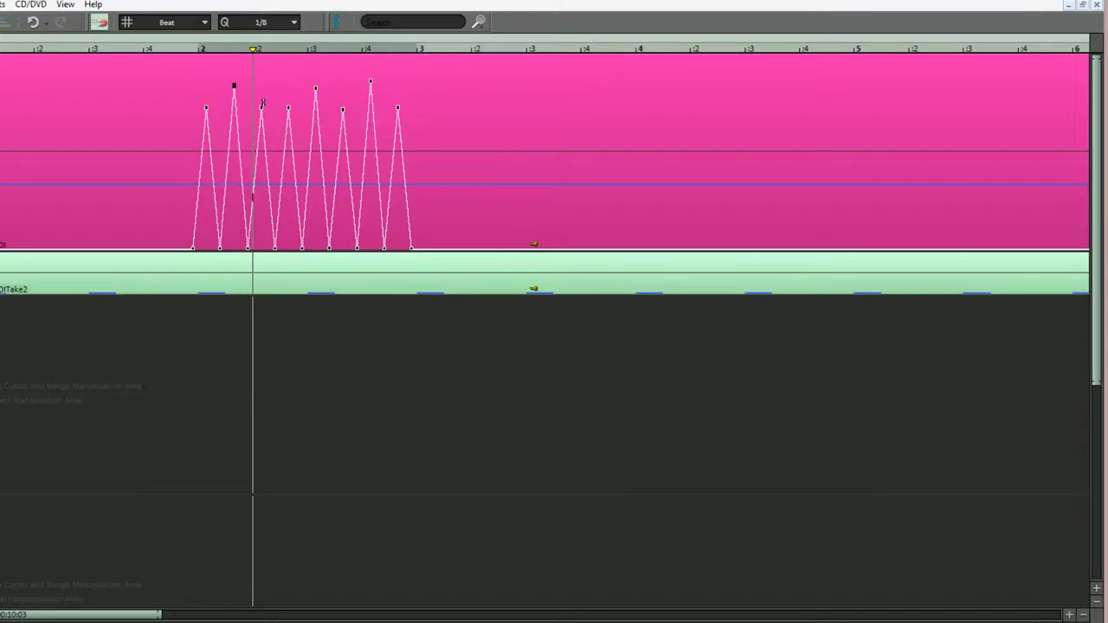
pyautogui.moveTo(262, 108); pyautogui.dragTo(260, 141)
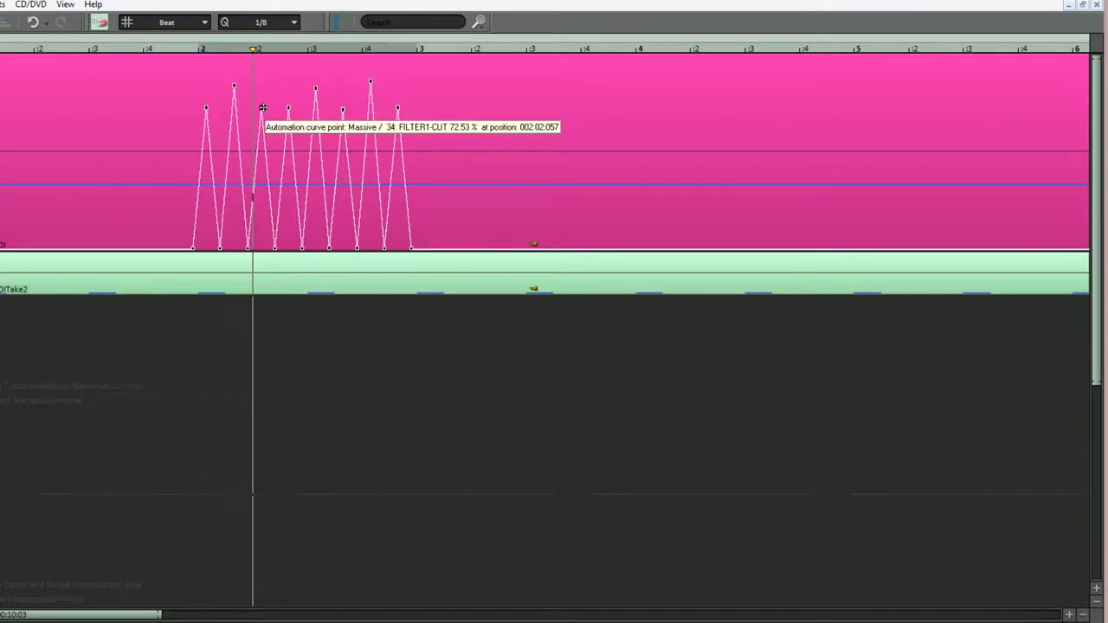
pyautogui.click(21, 57)
pyautogui.press('space')
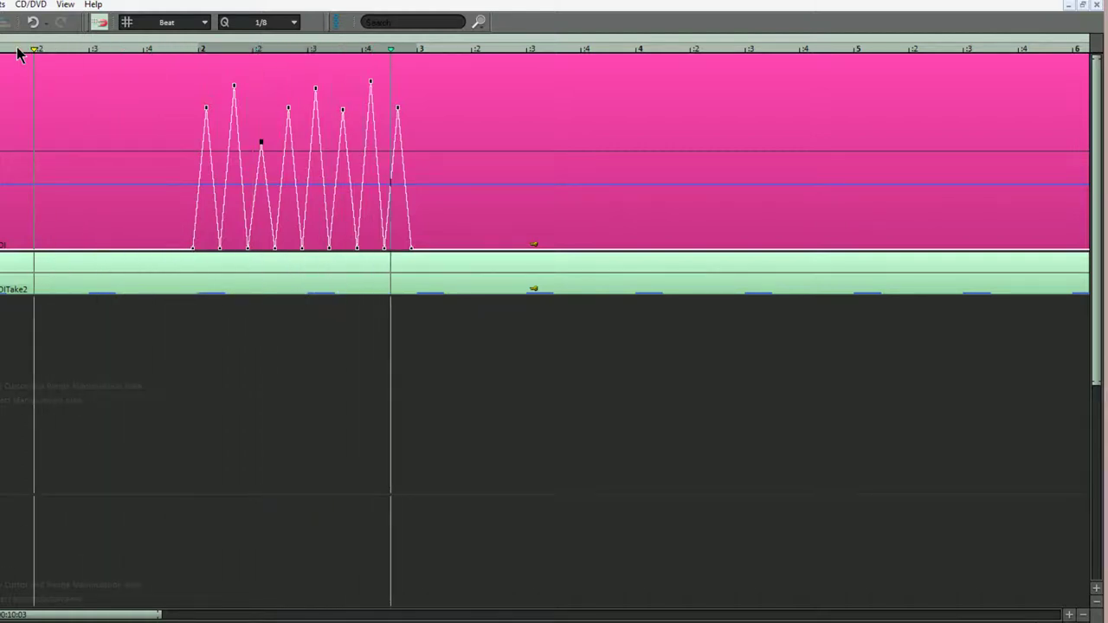
pyautogui.press('space')
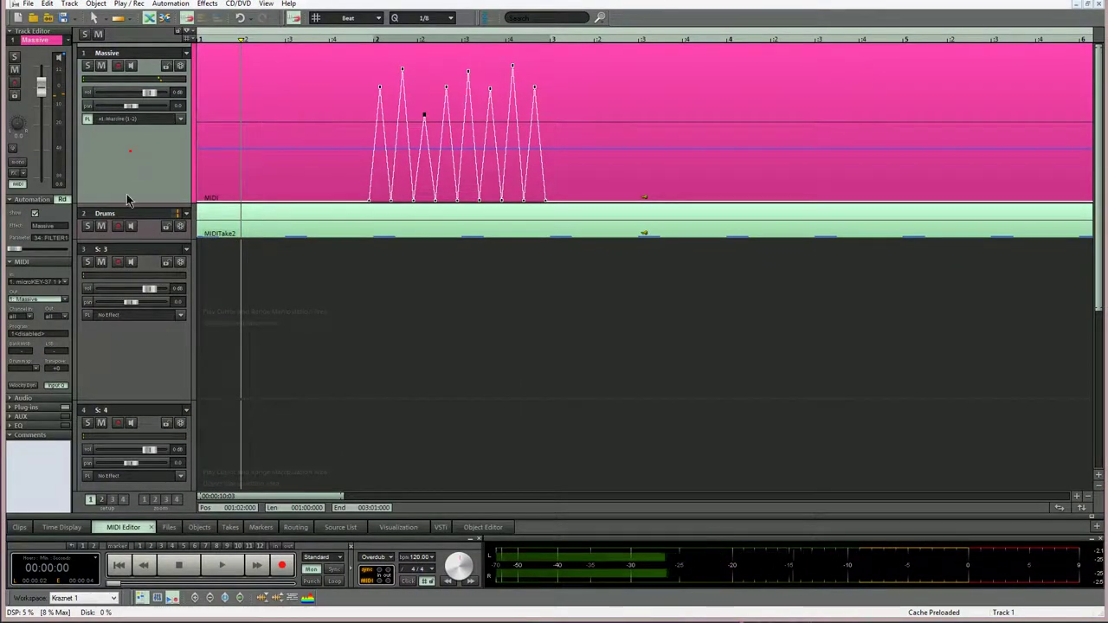
pyautogui.click(48, 231)
pyautogui.moveTo(95, 264)
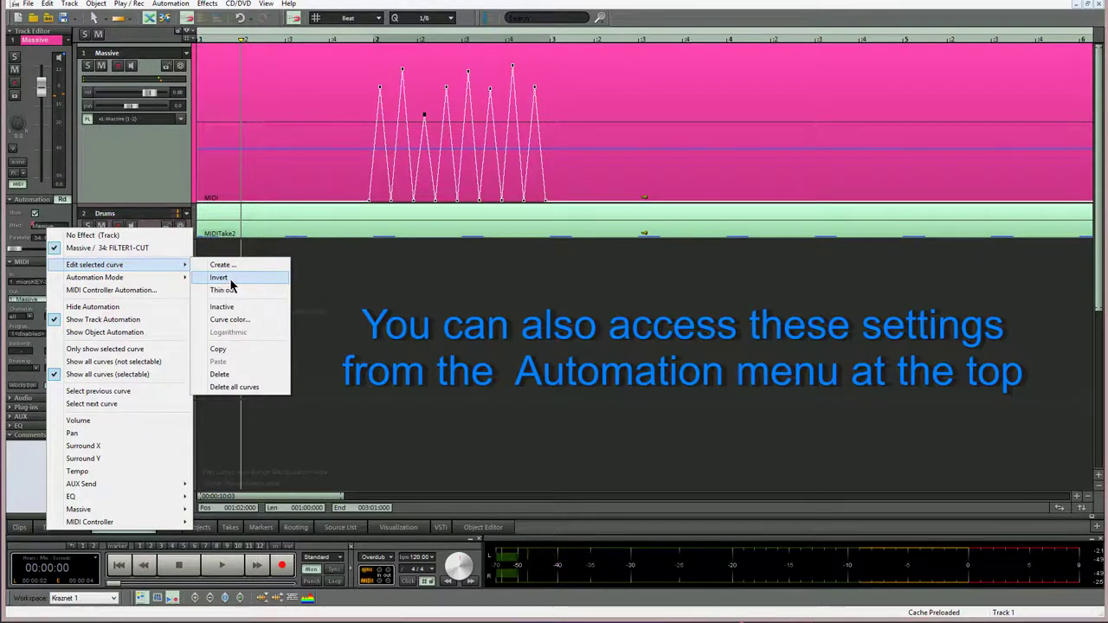
pyautogui.click(230, 278)
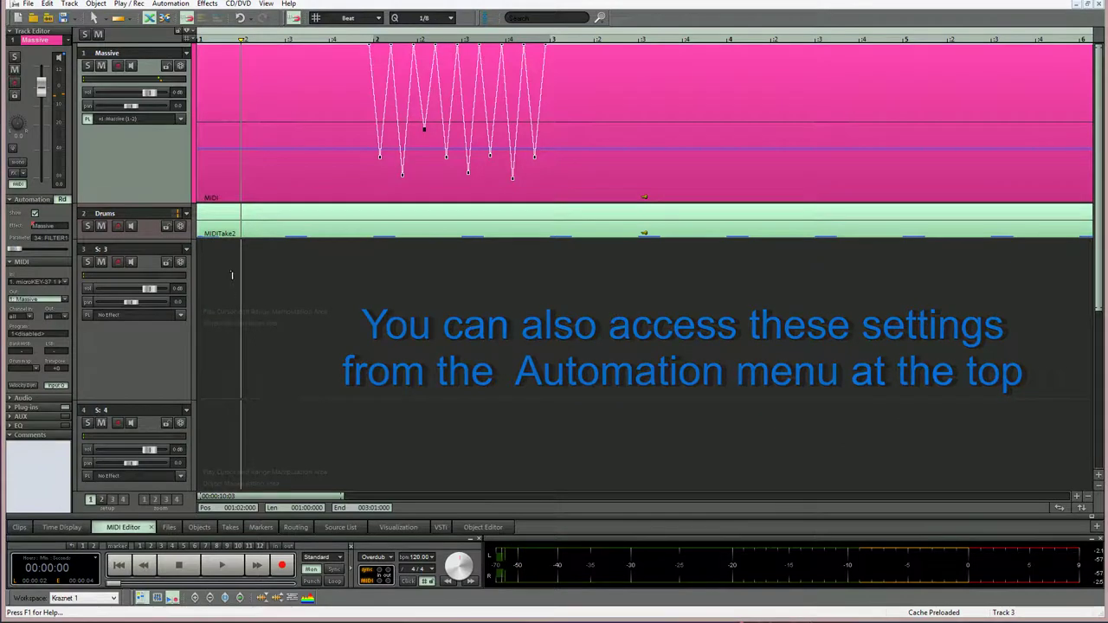
pyautogui.press('space')
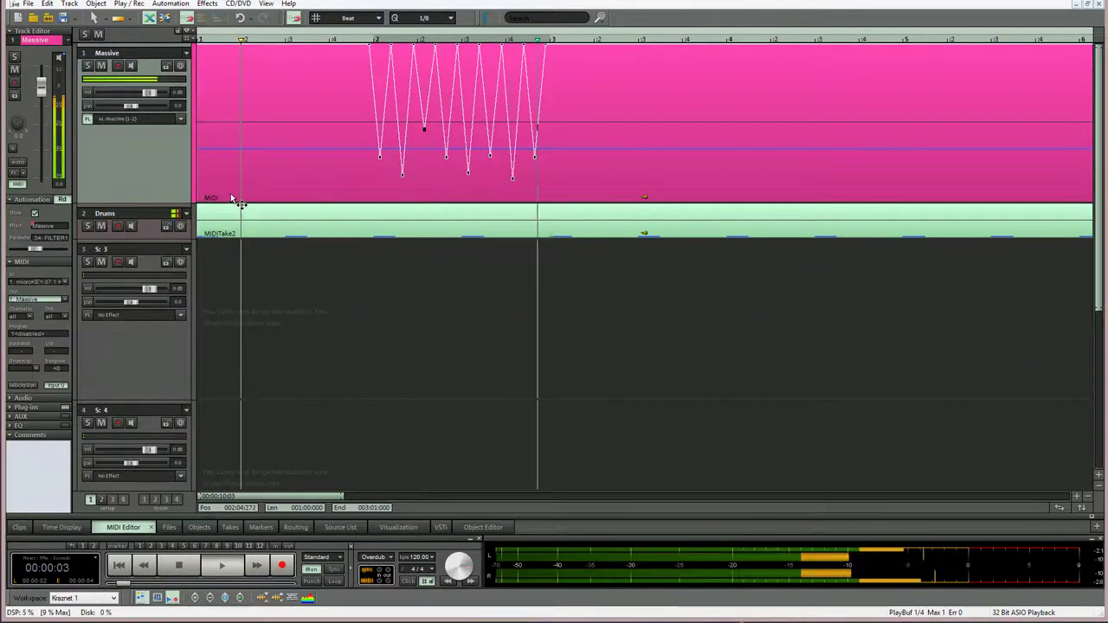
pyautogui.press('space')
pyautogui.rightClick(47, 229)
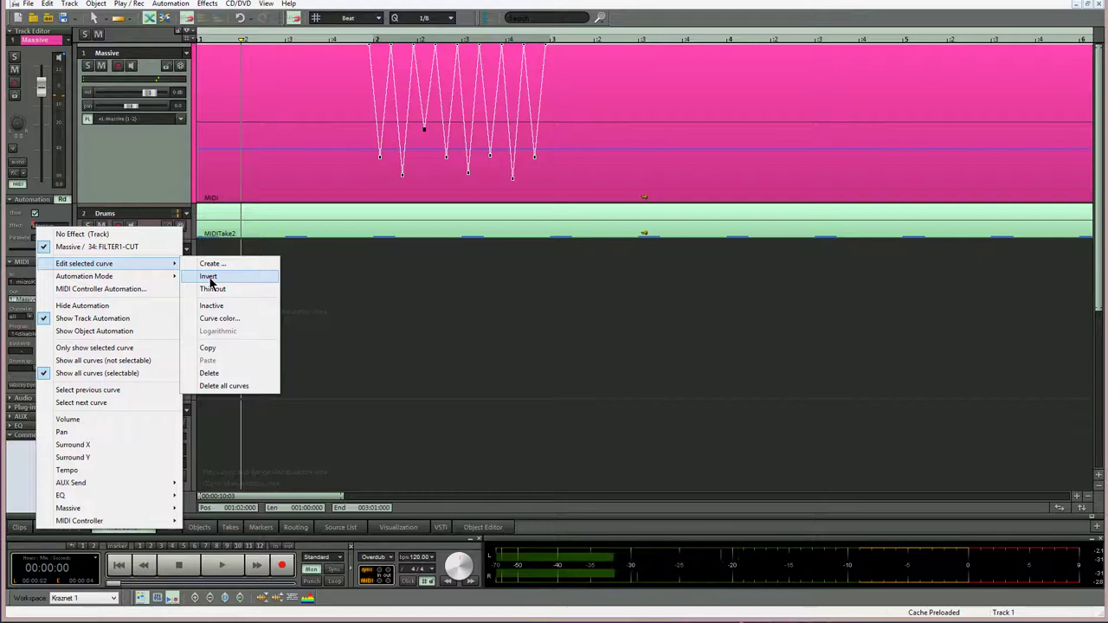
pyautogui.click(208, 277)
pyautogui.press('space')
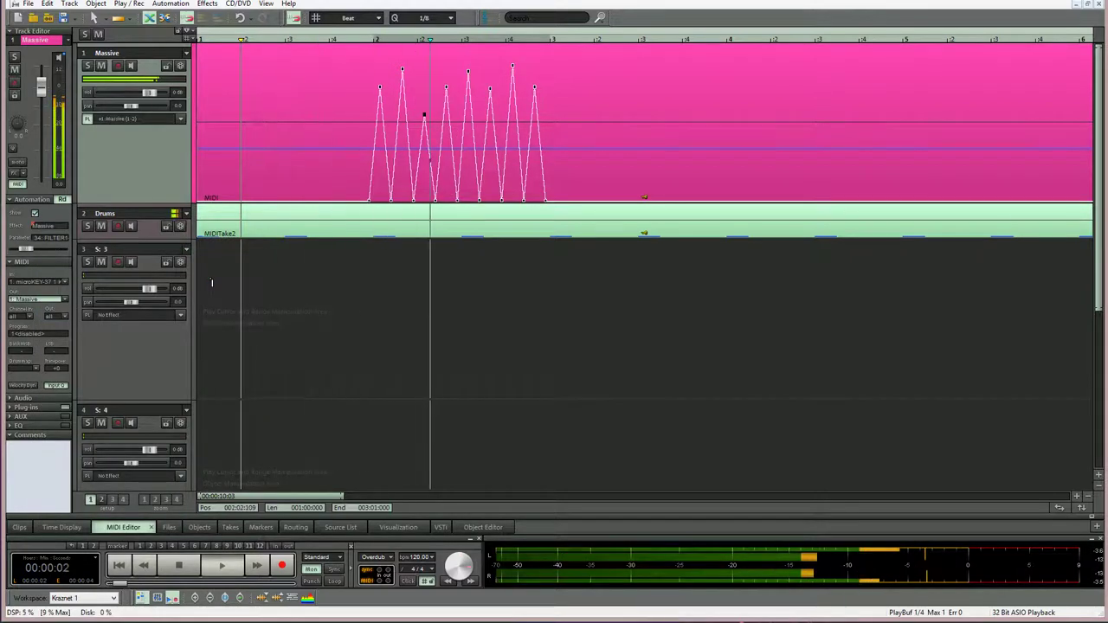
pyautogui.press('space')
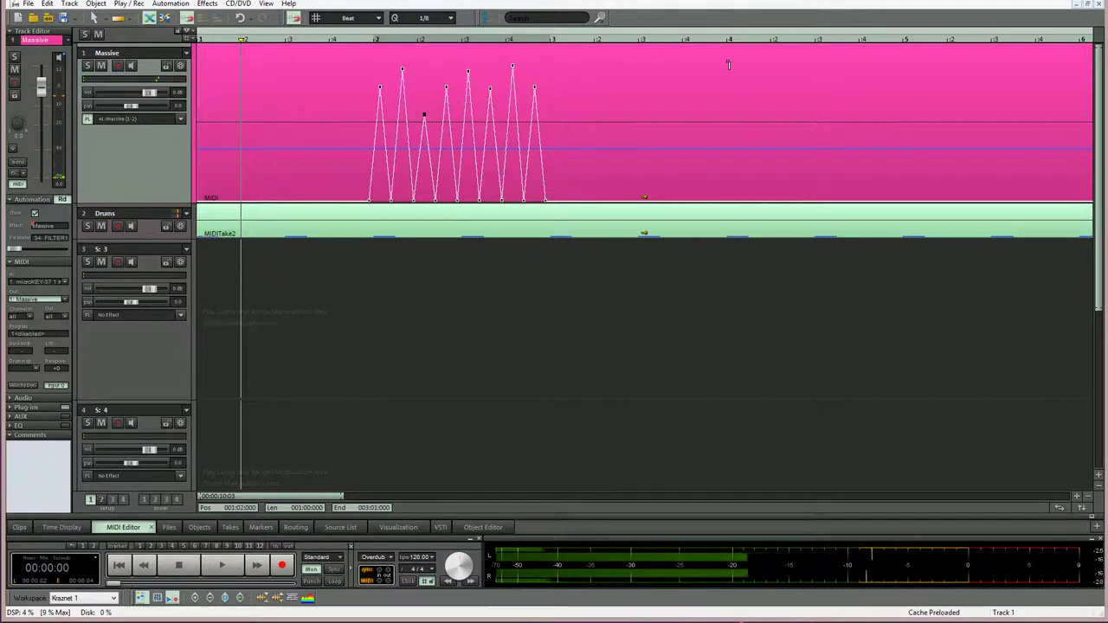
# Generate a quarter-note triangle cutoff wobble over bars 4–5 and remove the stray point after
pyautogui.moveTo(726, 62); pyautogui.dragTo(888, 94)
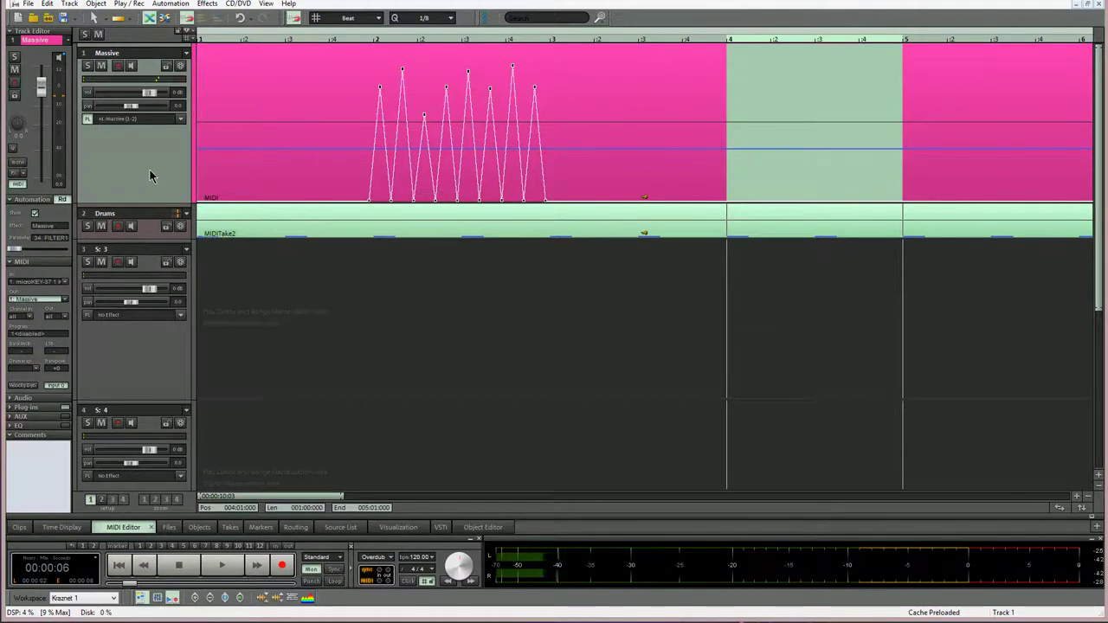
pyautogui.click(42, 228)
pyautogui.moveTo(90, 261)
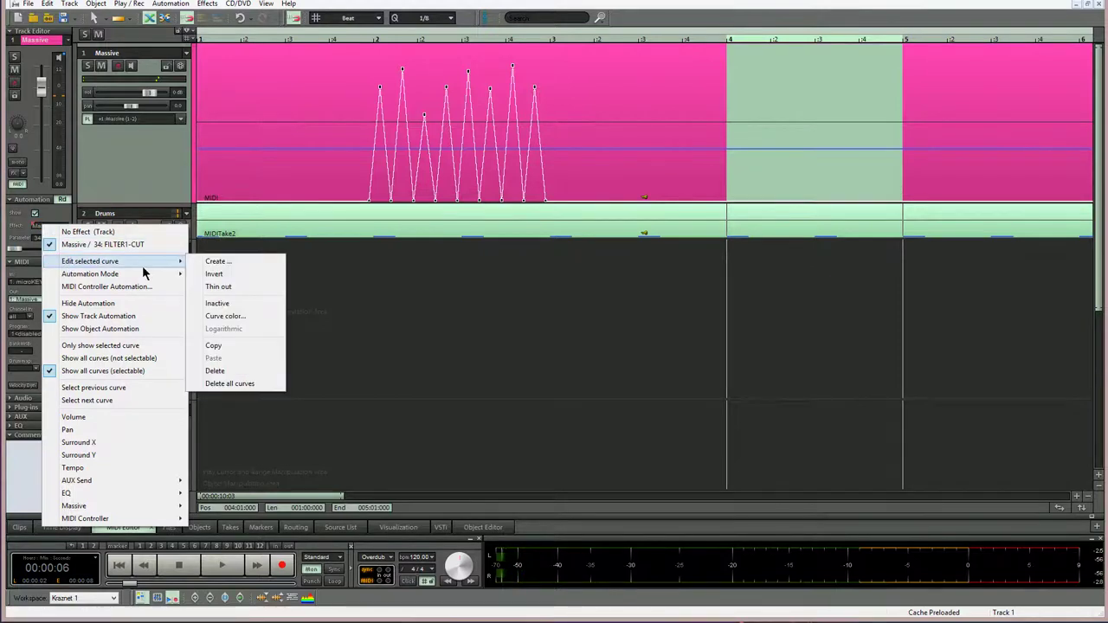
pyautogui.click(214, 261)
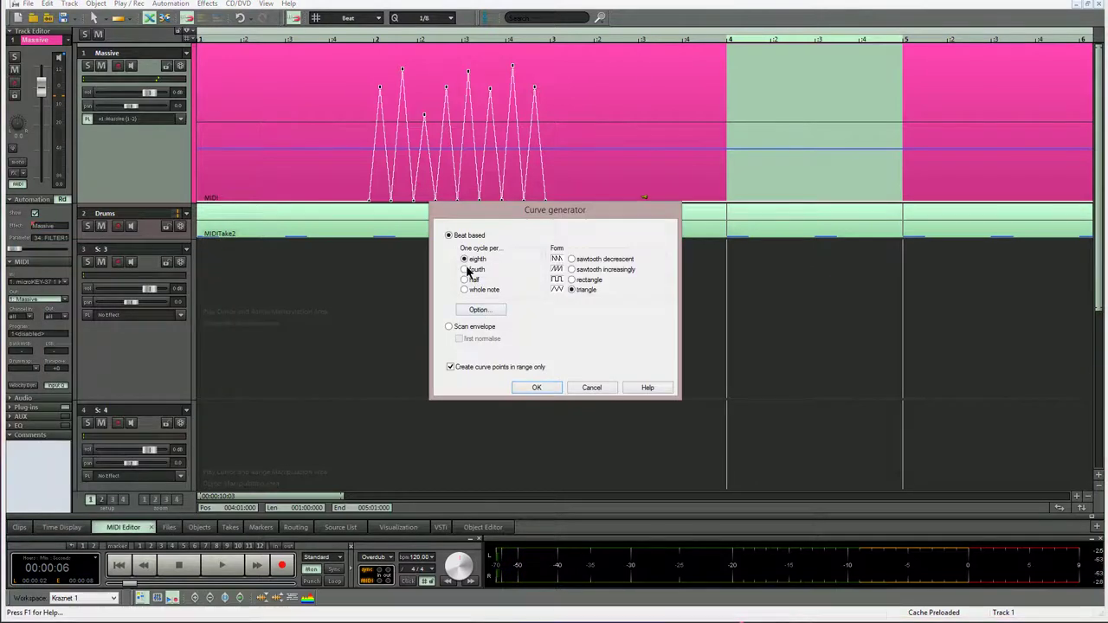
pyautogui.click(534, 389)
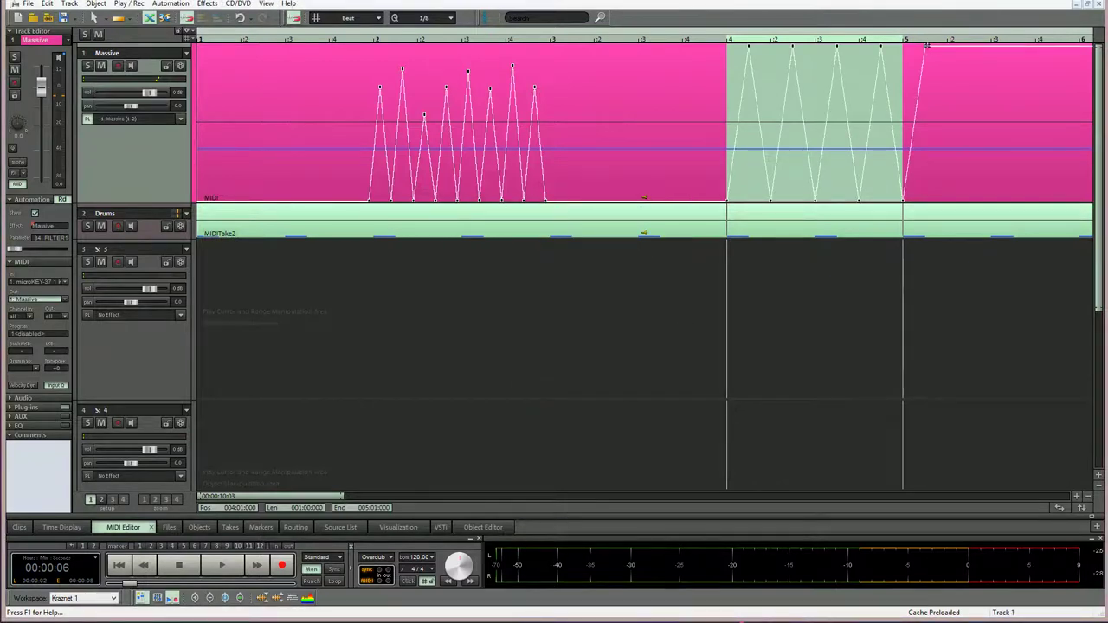
pyautogui.click(926, 47)
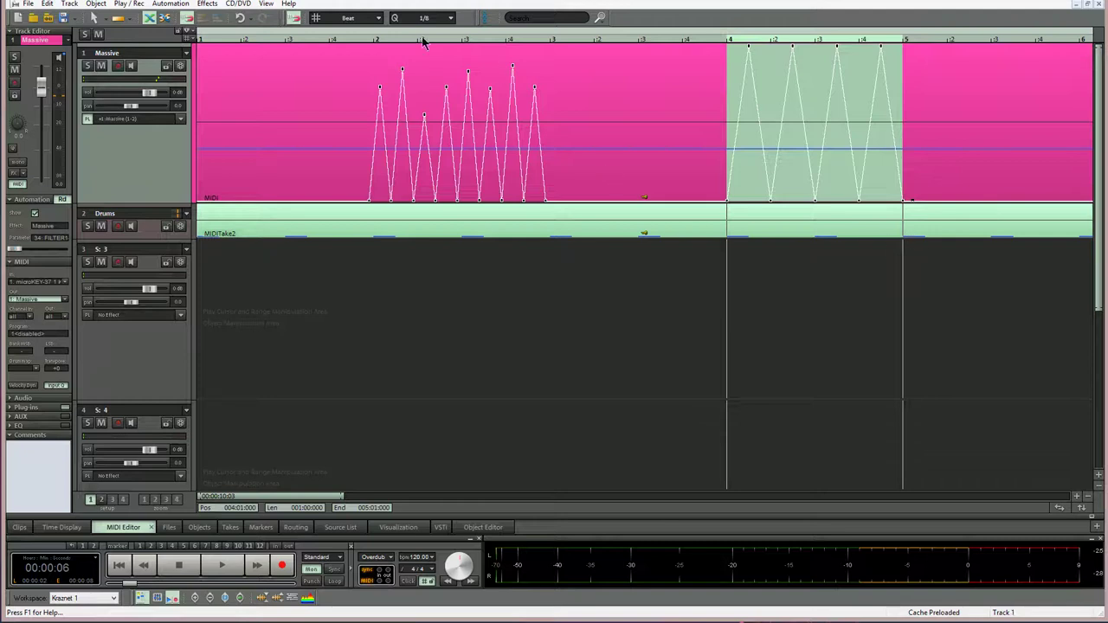
pyautogui.click(329, 42)
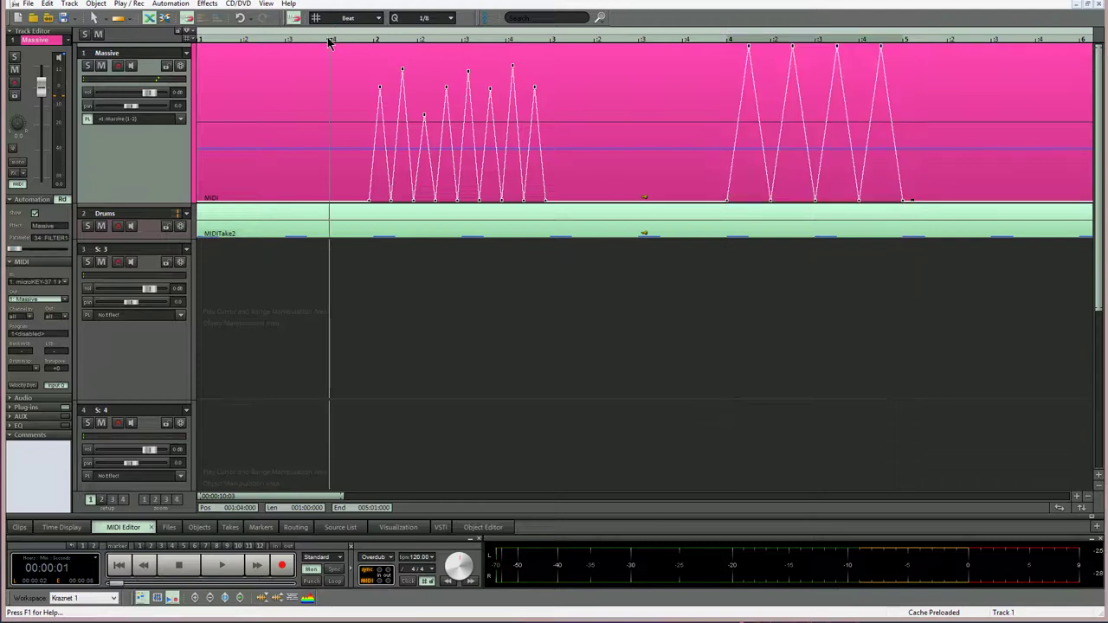
# Shift the bar-4 quarter-note wobble points one eighth note earlier, auditioning before and after
pyautogui.press('space')
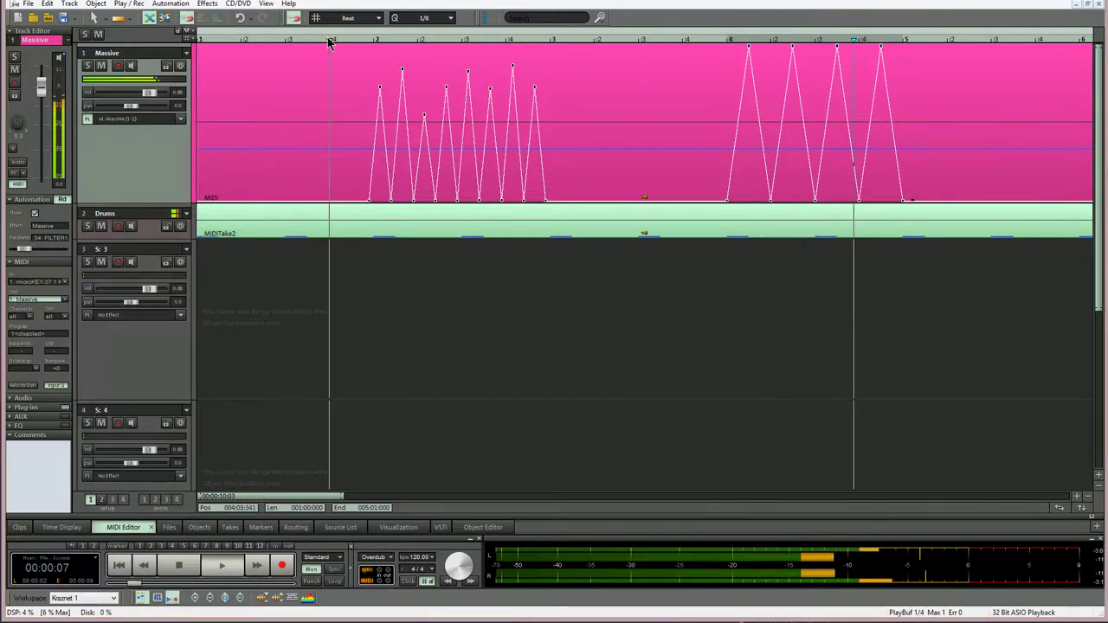
pyautogui.press('space')
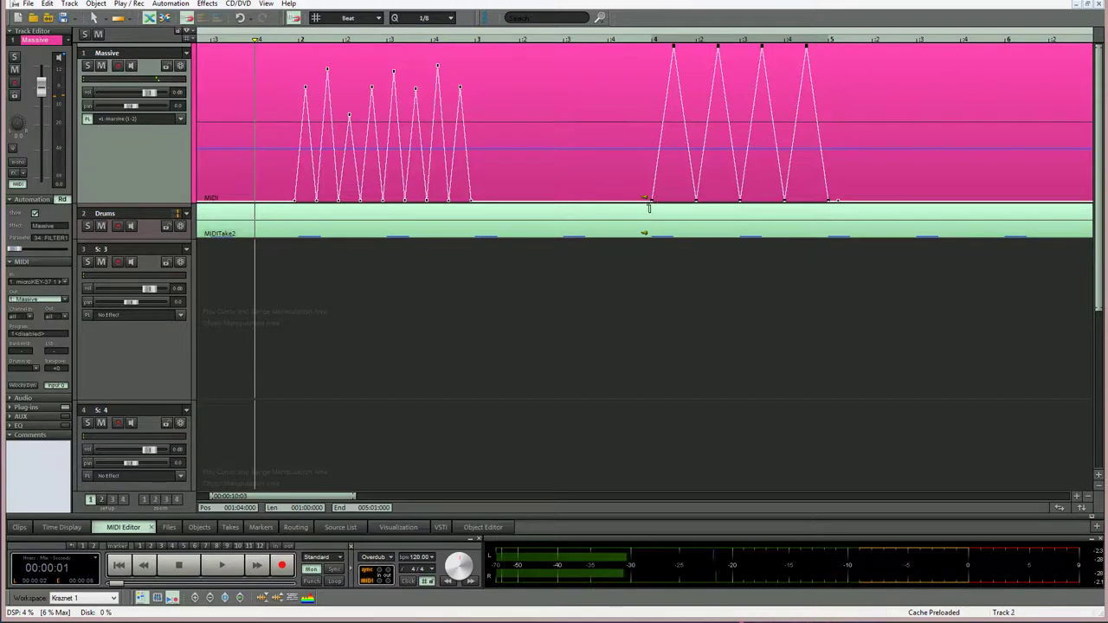
pyautogui.moveTo(652, 198); pyautogui.dragTo(631, 200)
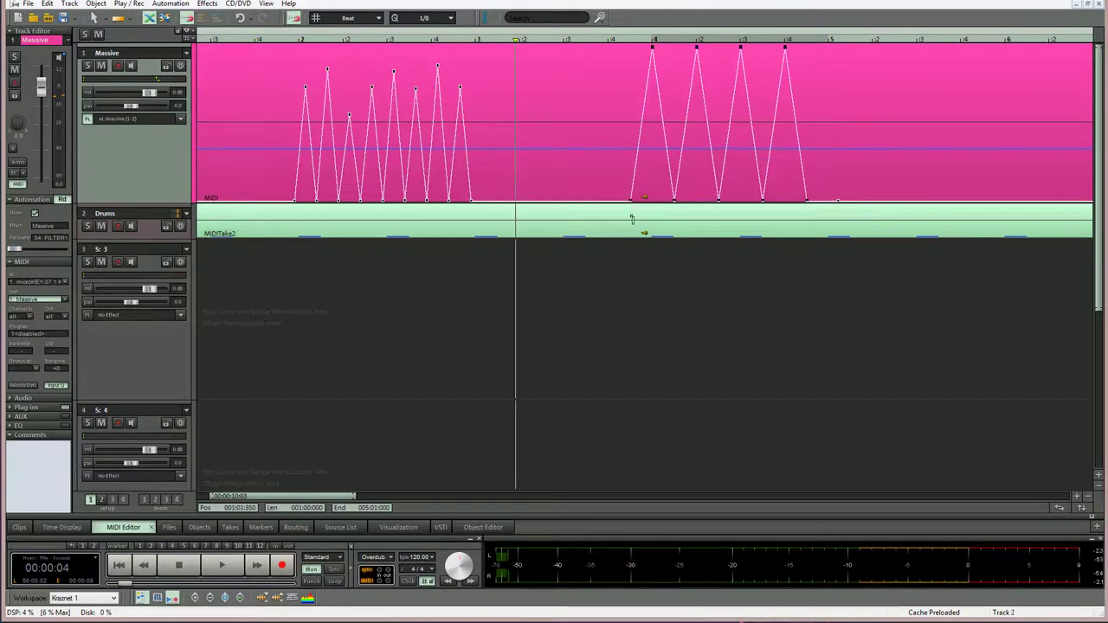
pyautogui.press('space')
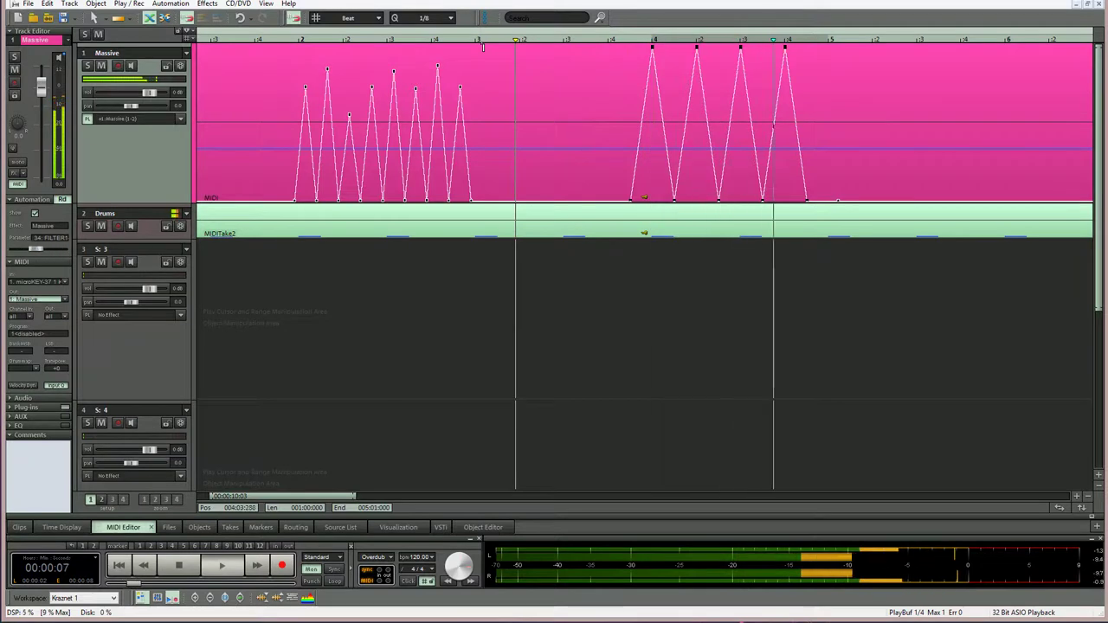
pyautogui.click(267, 39)
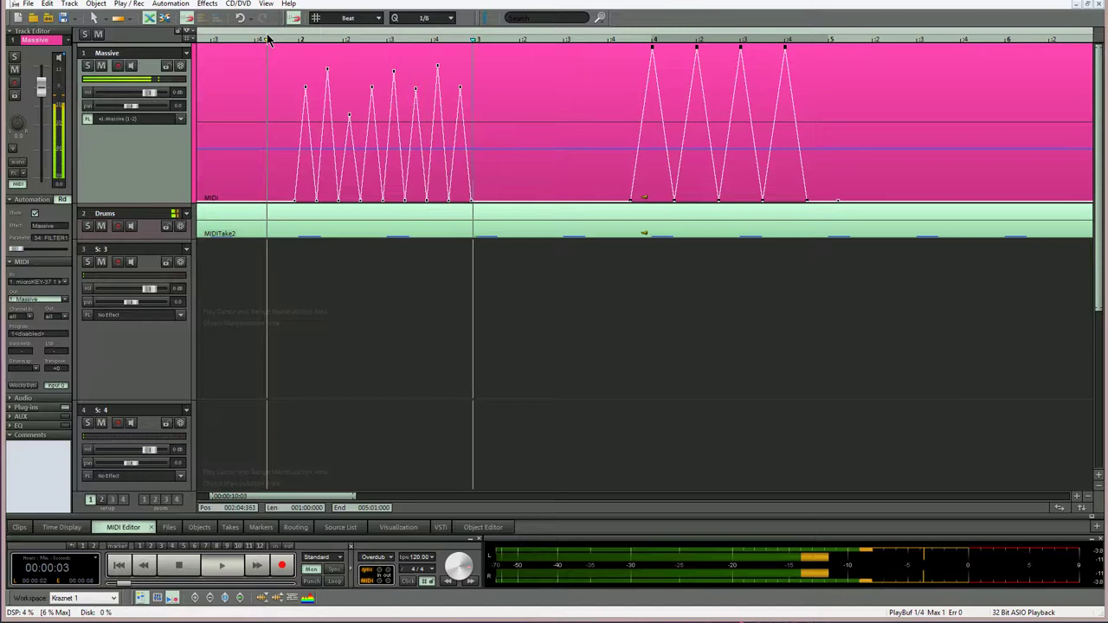
pyautogui.press('space')
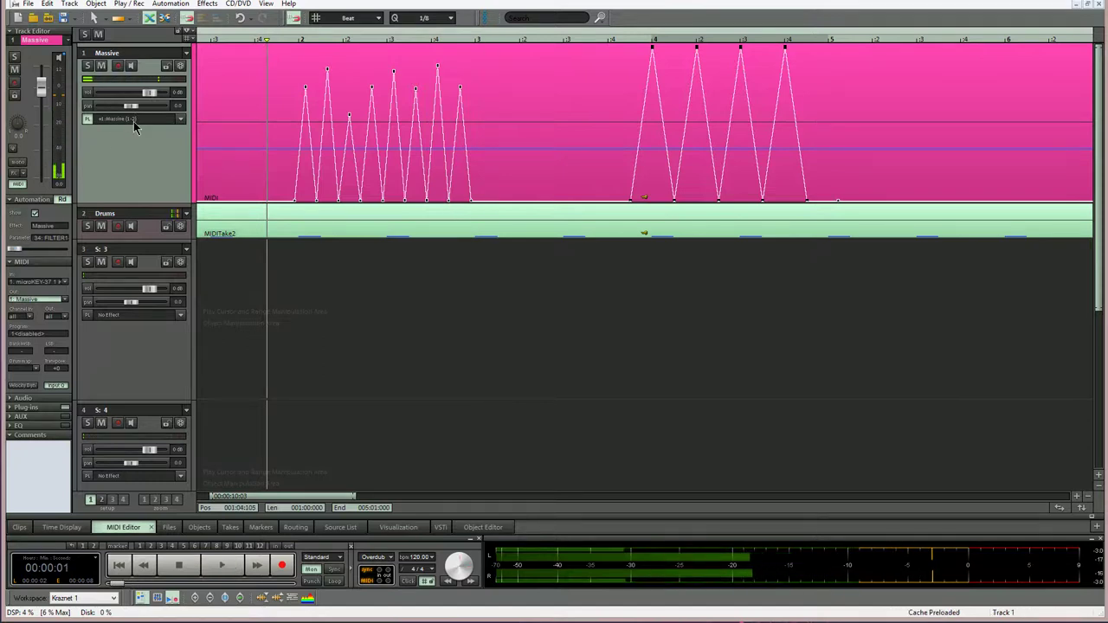
# Open the Massive editor from track 1 and play to watch Filter 1 cutoff follow the automation
pyautogui.doubleClick(133, 121)
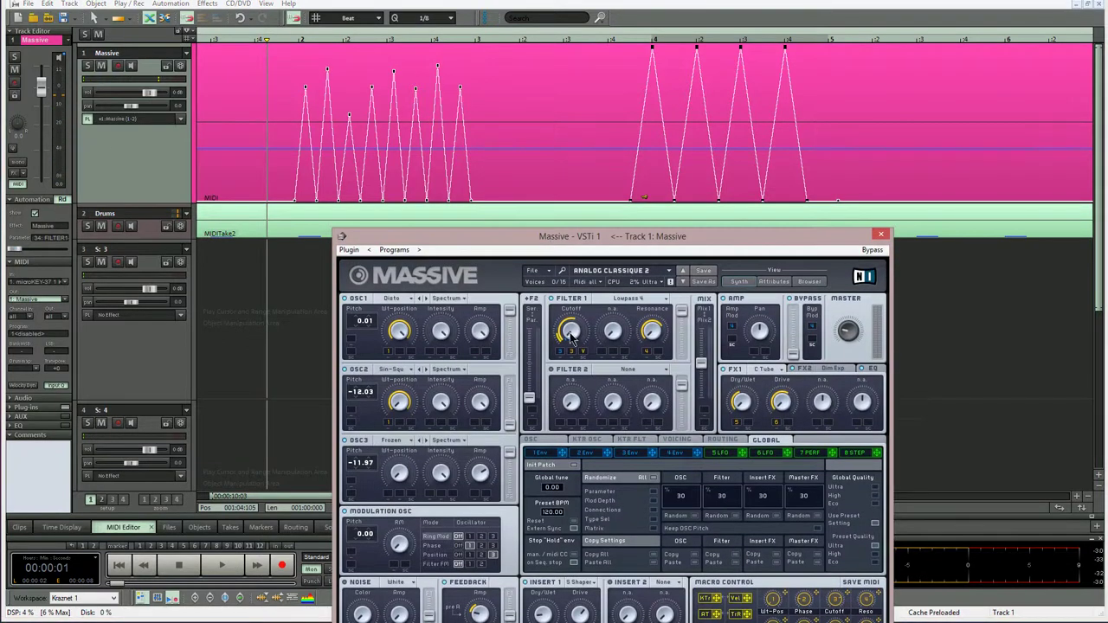
pyautogui.press('space')
pyautogui.moveTo(582, 245); pyautogui.dragTo(573, 240)
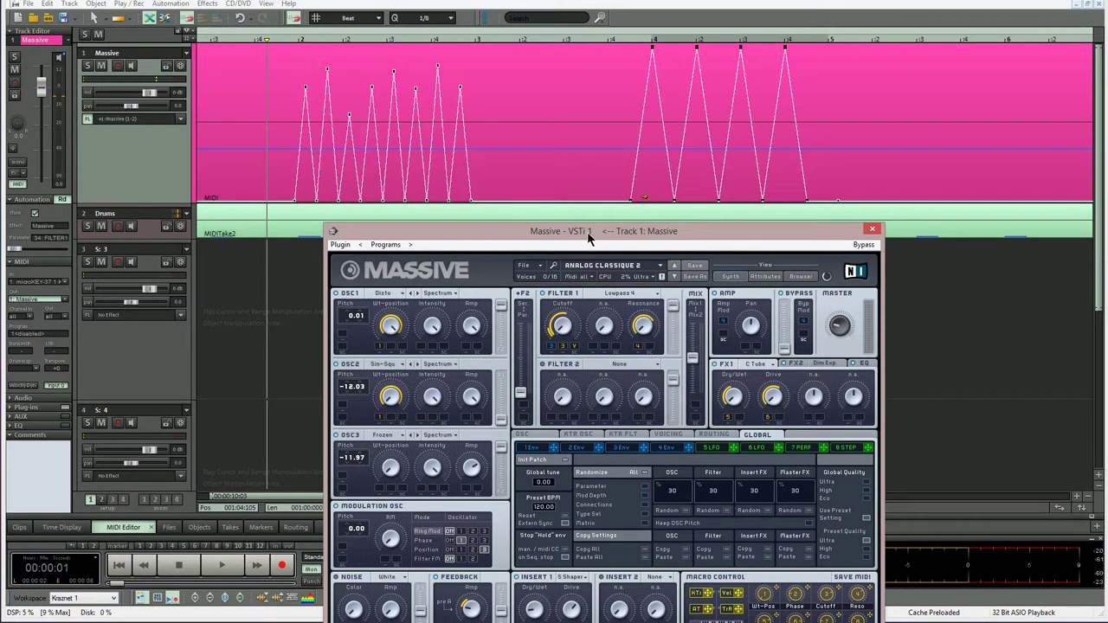